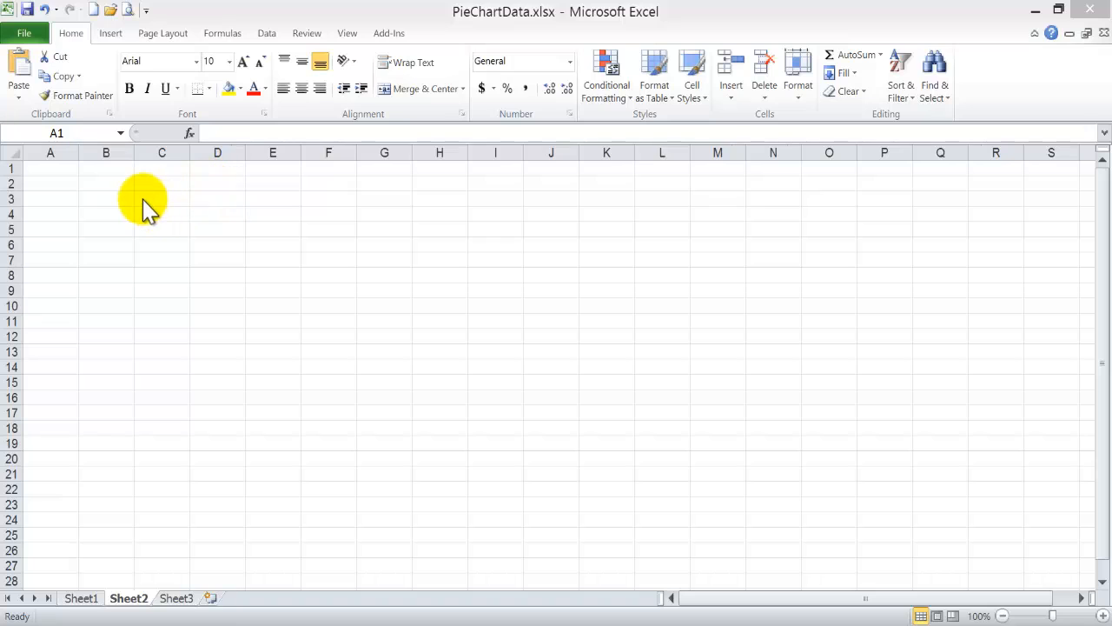
# Enter "Title" in cell A1 and the heading "Departments" in cell A2.
pyautogui.click(50, 163)
pyautogui.write('Title')
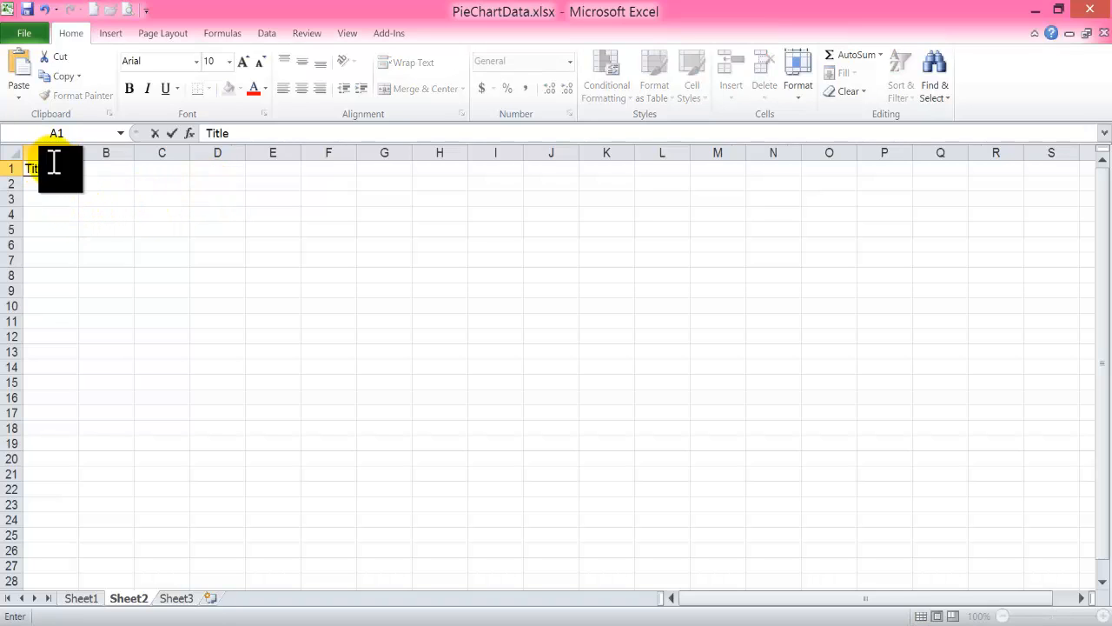
pyautogui.press('Return')
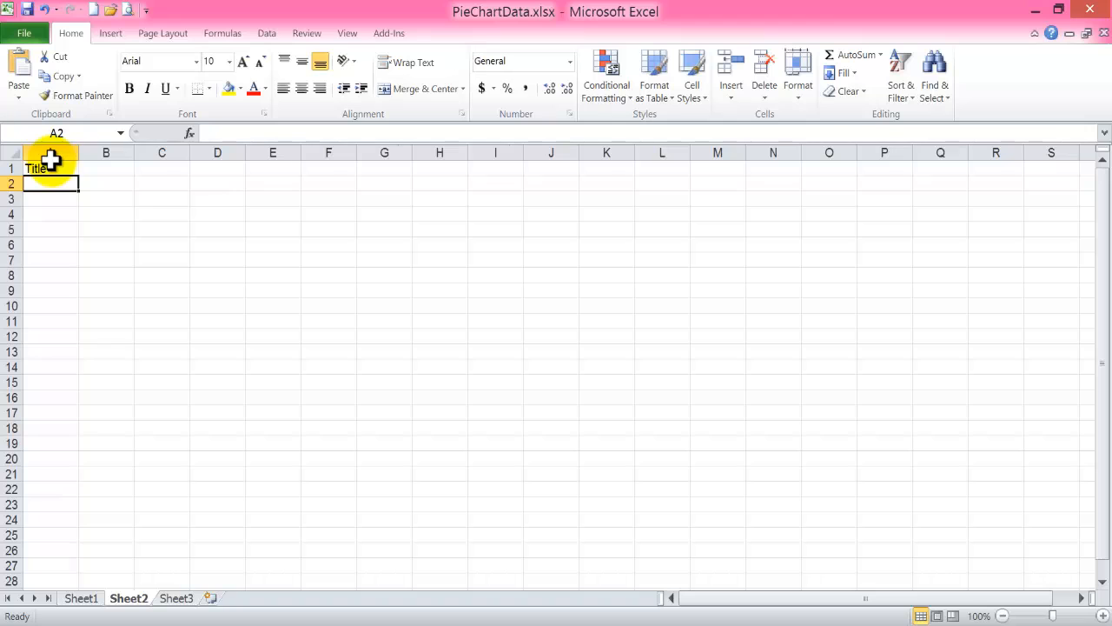
pyautogui.write('Departments')
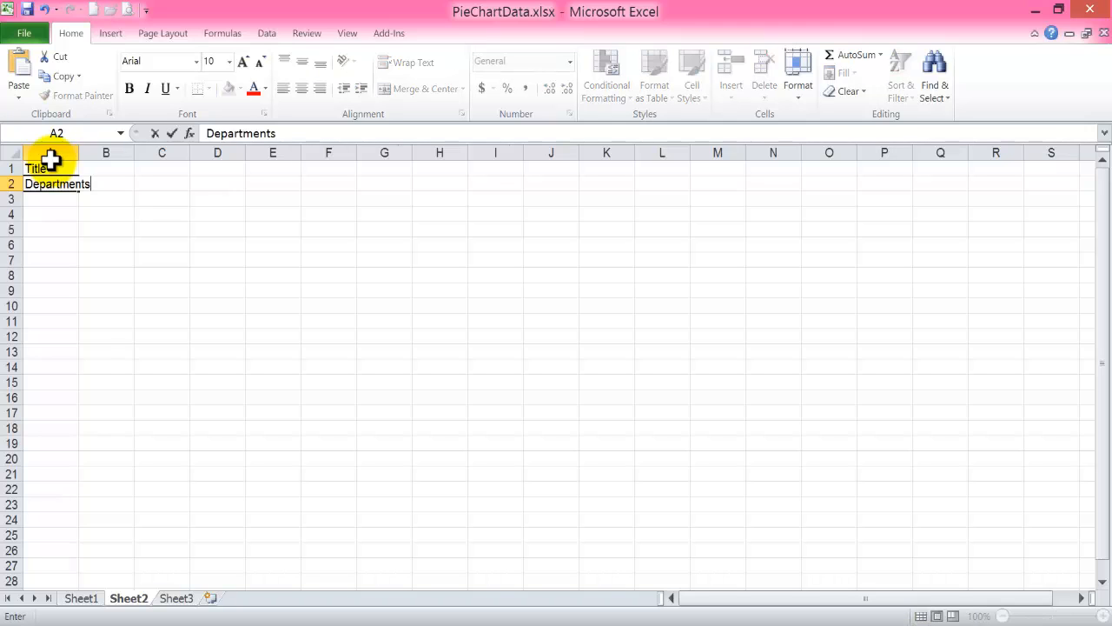
pyautogui.press('Tab')
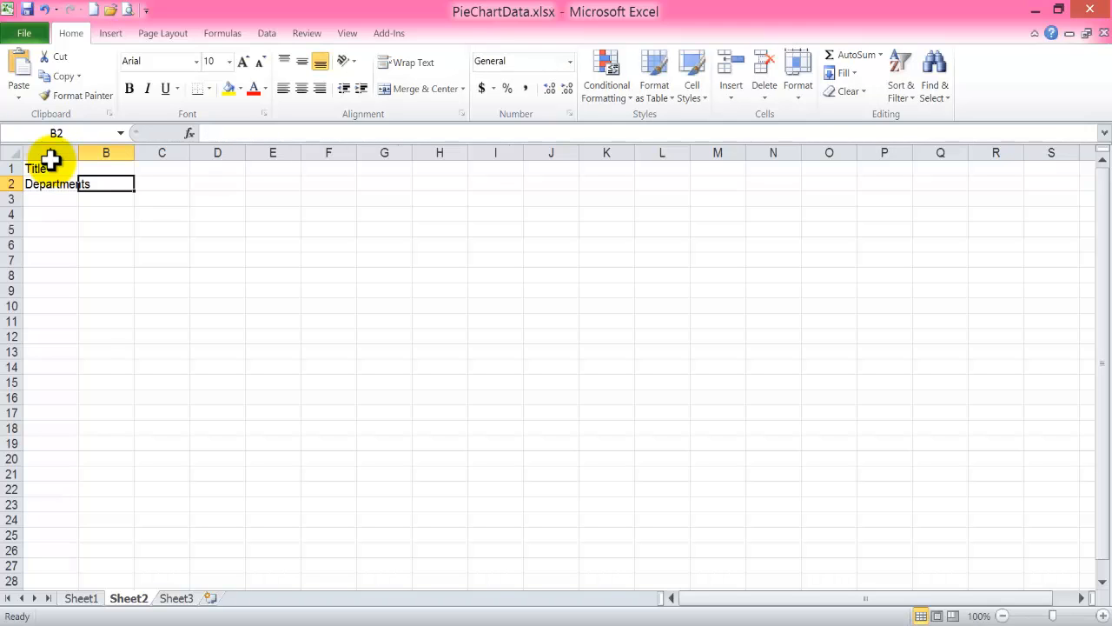
# Enter January, February and March in B2:D2 and fill the month series across to December in M2.
pyautogui.write('M')
pyautogui.write('anuary')
pyautogui.press('Tab')
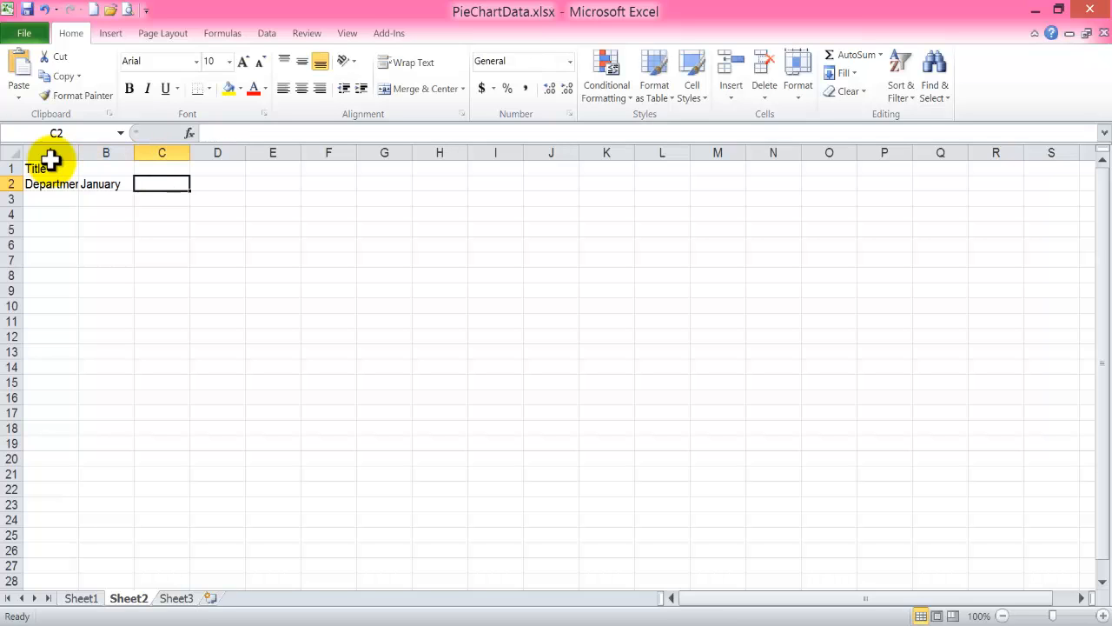
pyautogui.write('February')
pyautogui.press('Tab')
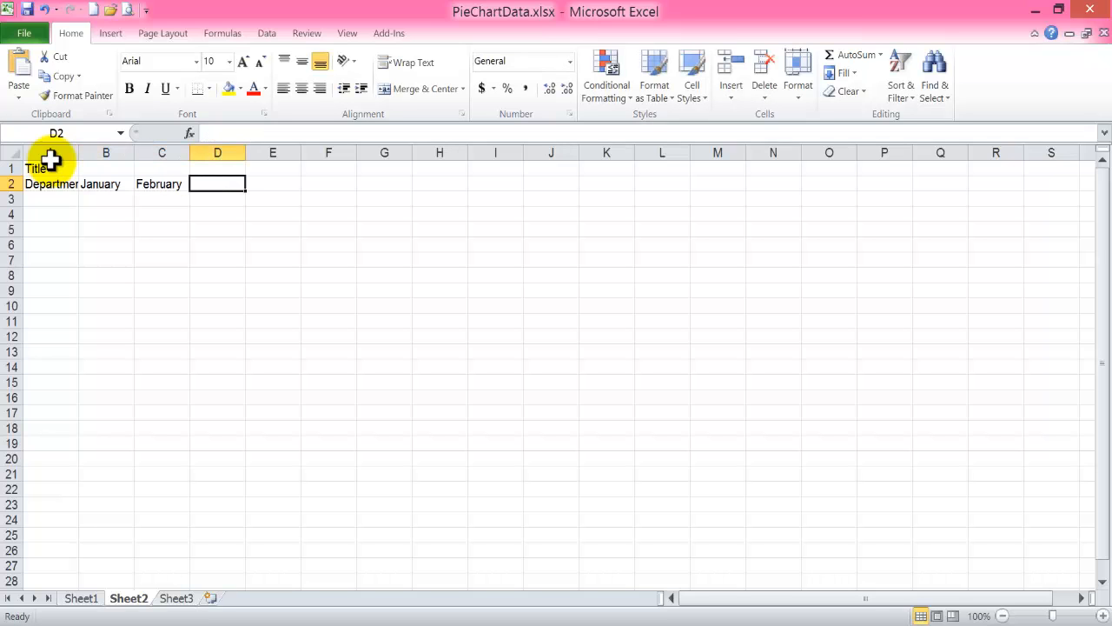
pyautogui.write('March')
pyautogui.click(219, 185)
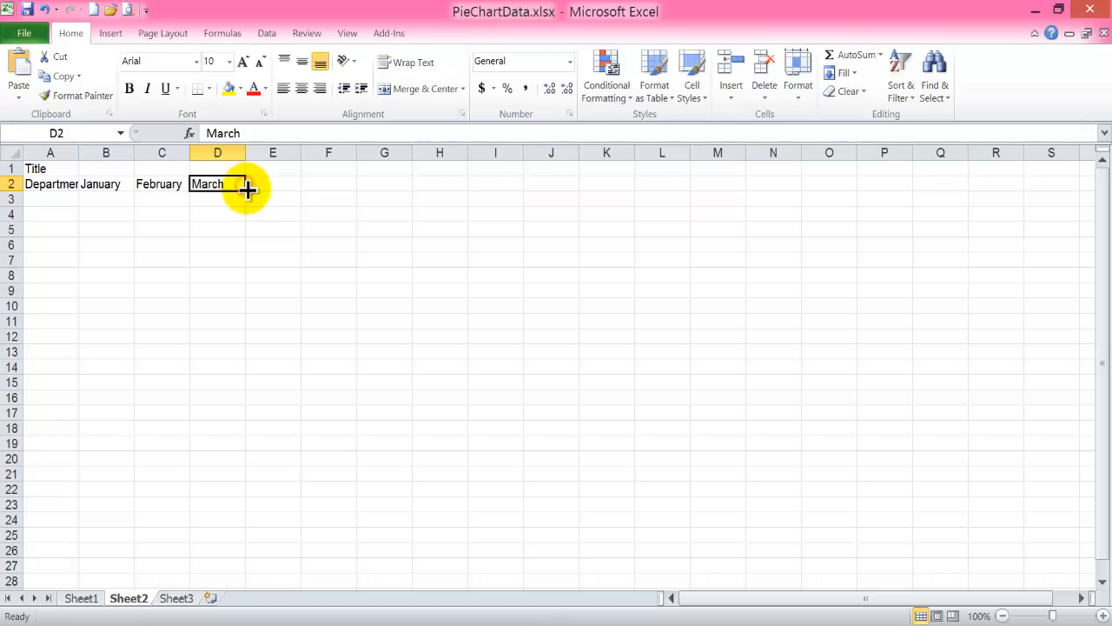
pyautogui.moveTo(246, 190); pyautogui.dragTo(724, 182)
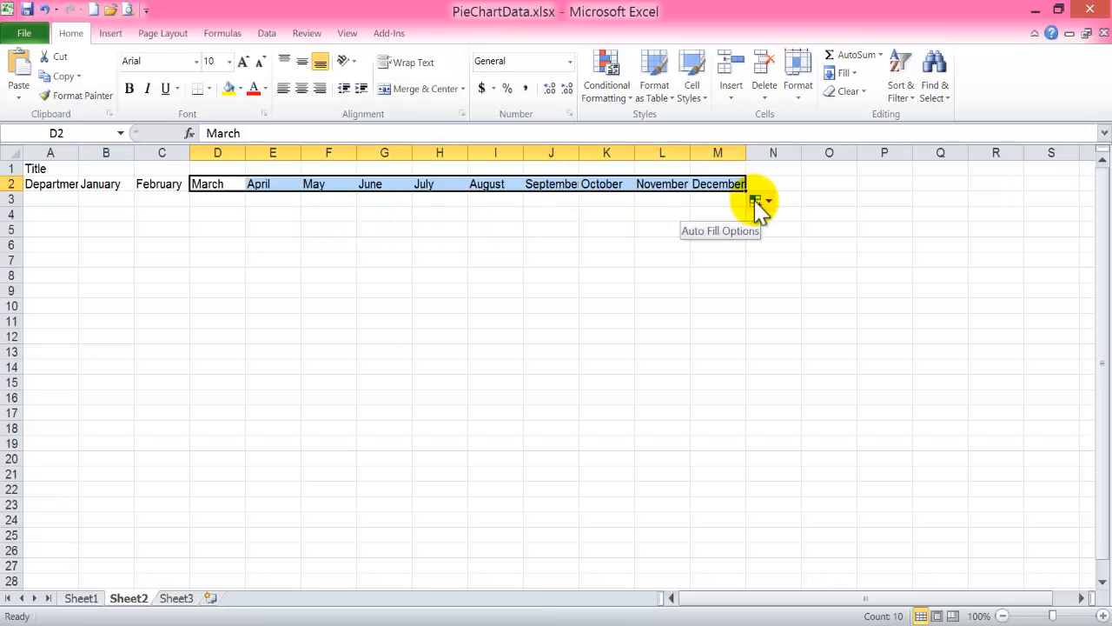
# List the departments apparel, boating/marine, camping/outdoors, electronics and fan shop in cells A3 to A7.
pyautogui.click(51, 199)
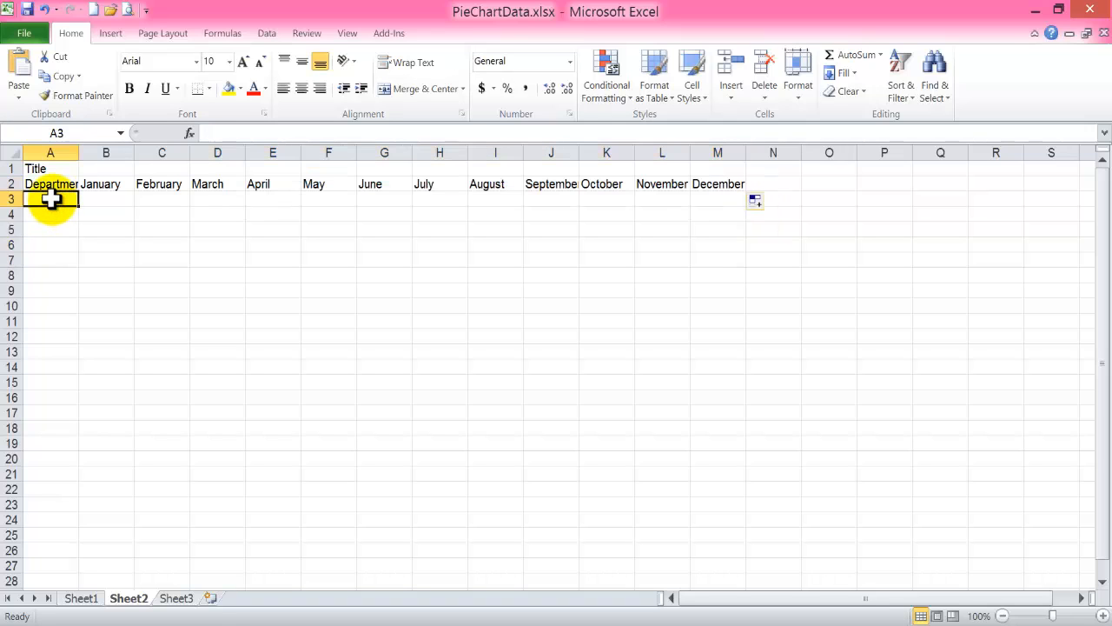
pyautogui.write('apple')
pyautogui.press('Return')
pyautogui.write('boating/marine')
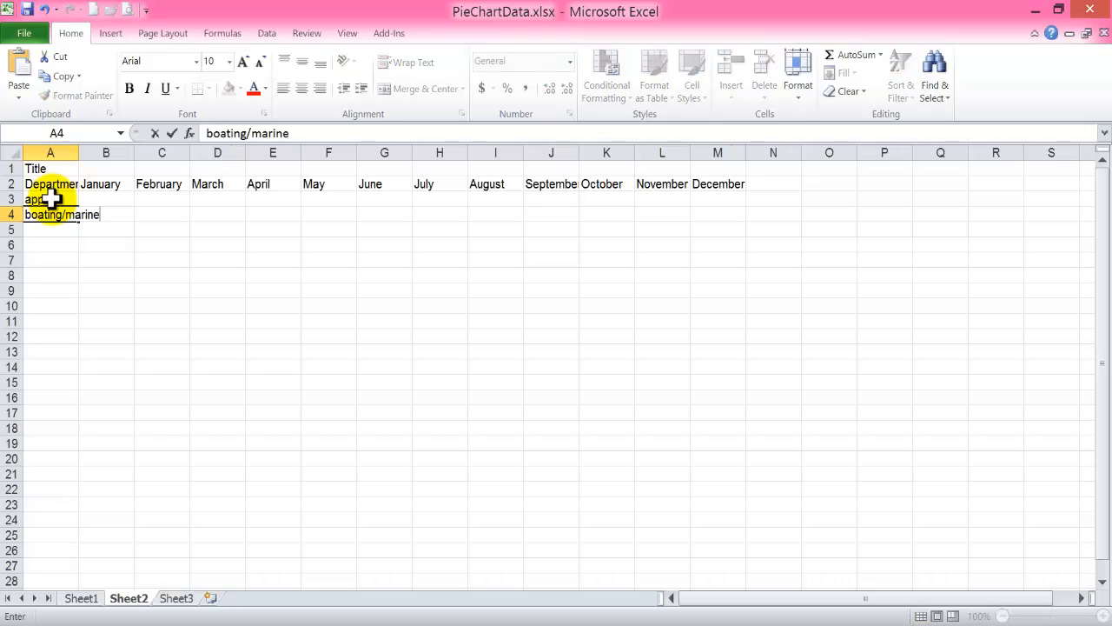
pyautogui.press('Return')
pyautogui.write('campin')
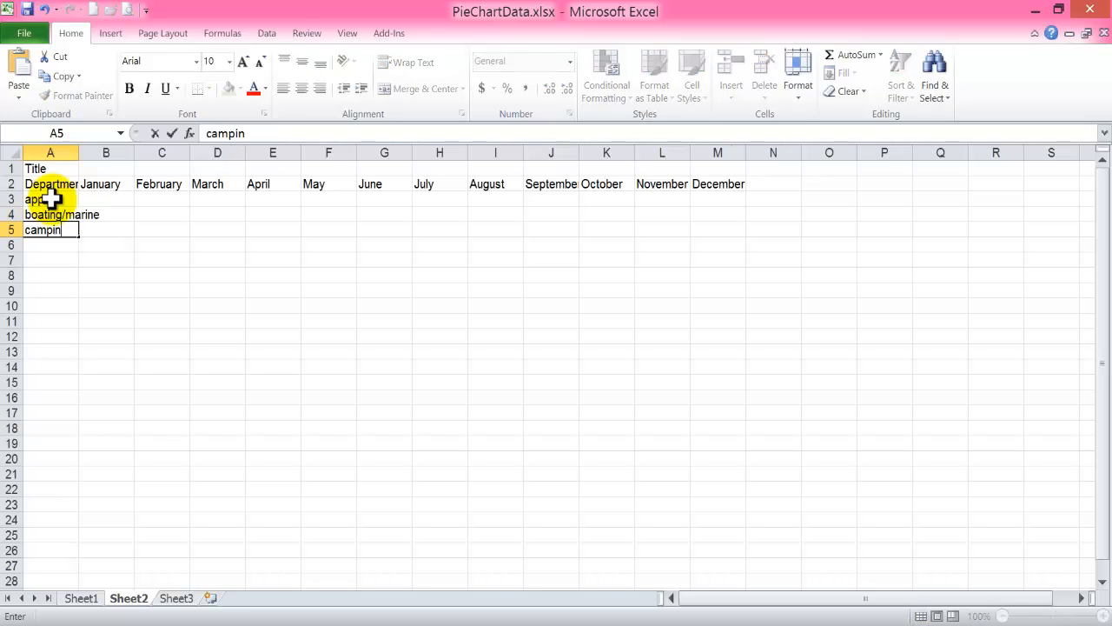
pyautogui.write('g/outdoo')
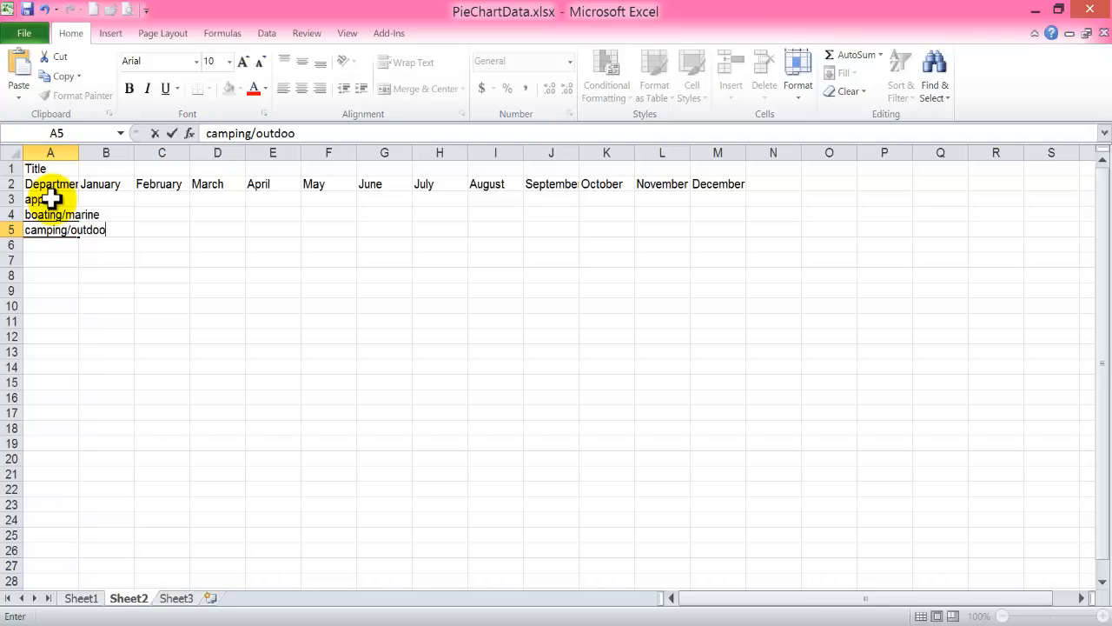
pyautogui.write('rs')
pyautogui.press('Return')
pyautogui.write('electro')
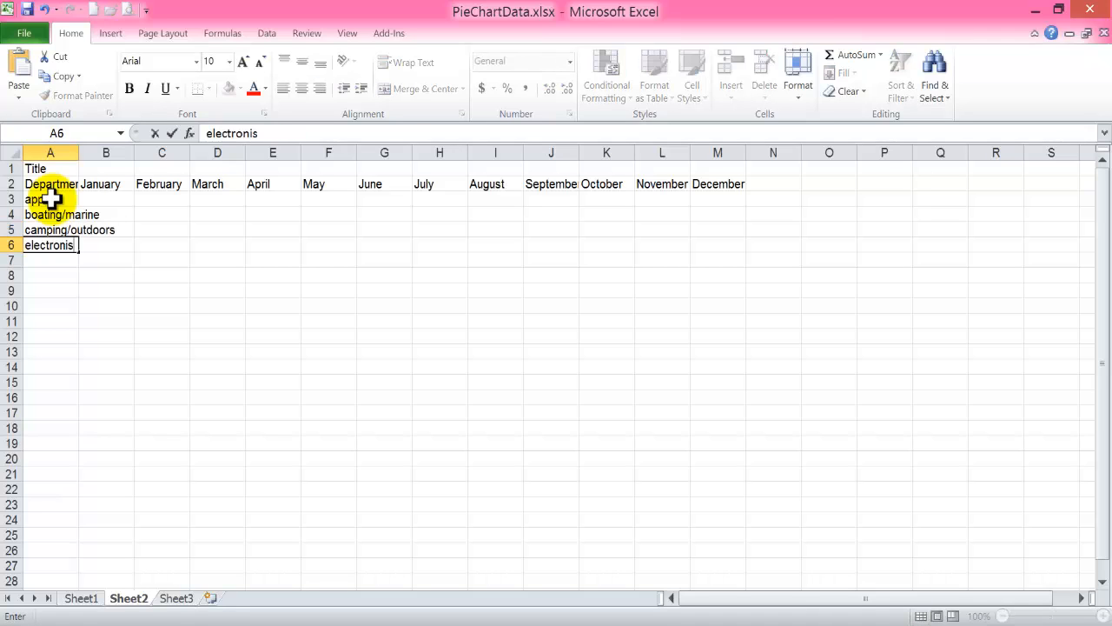
pyautogui.write('nics')
pyautogui.press('Return')
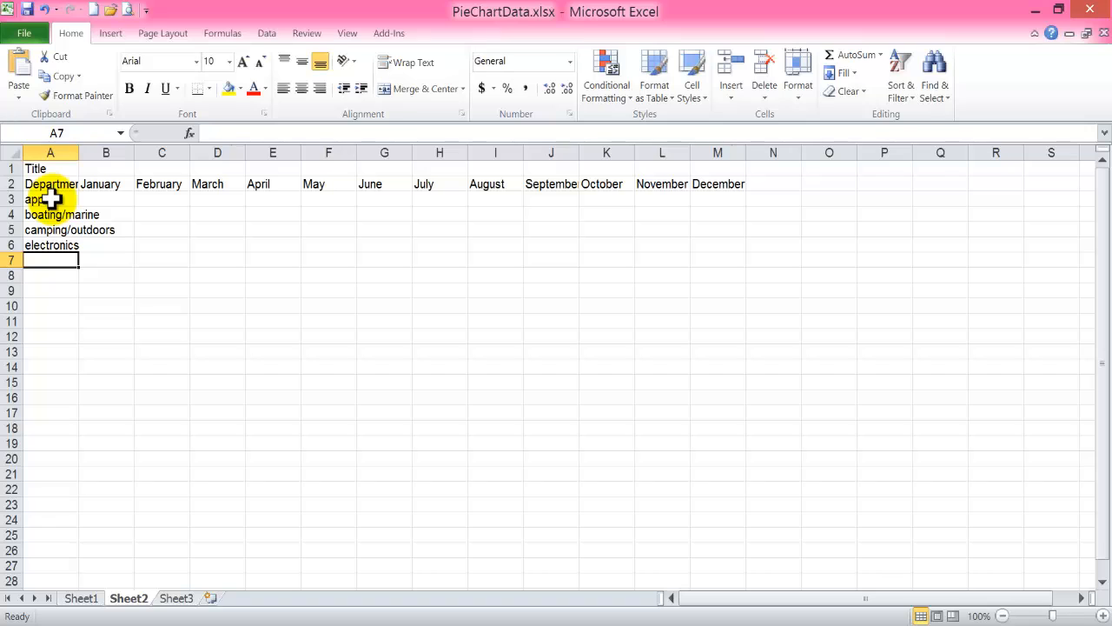
pyautogui.write('fan shop')
pyautogui.press('Return')
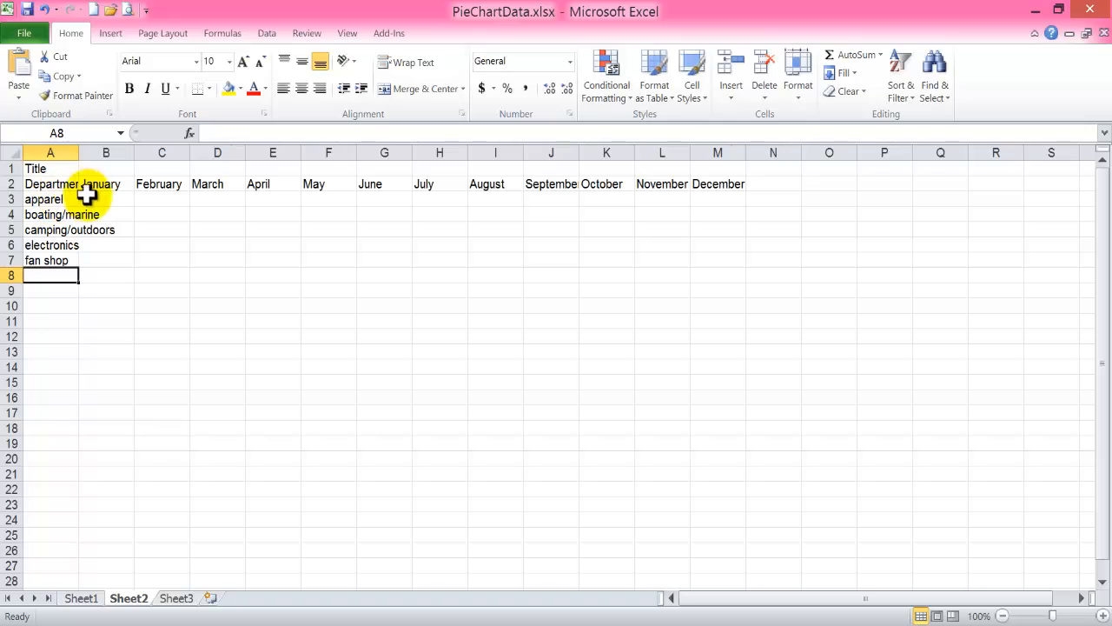
pyautogui.press('Tab')
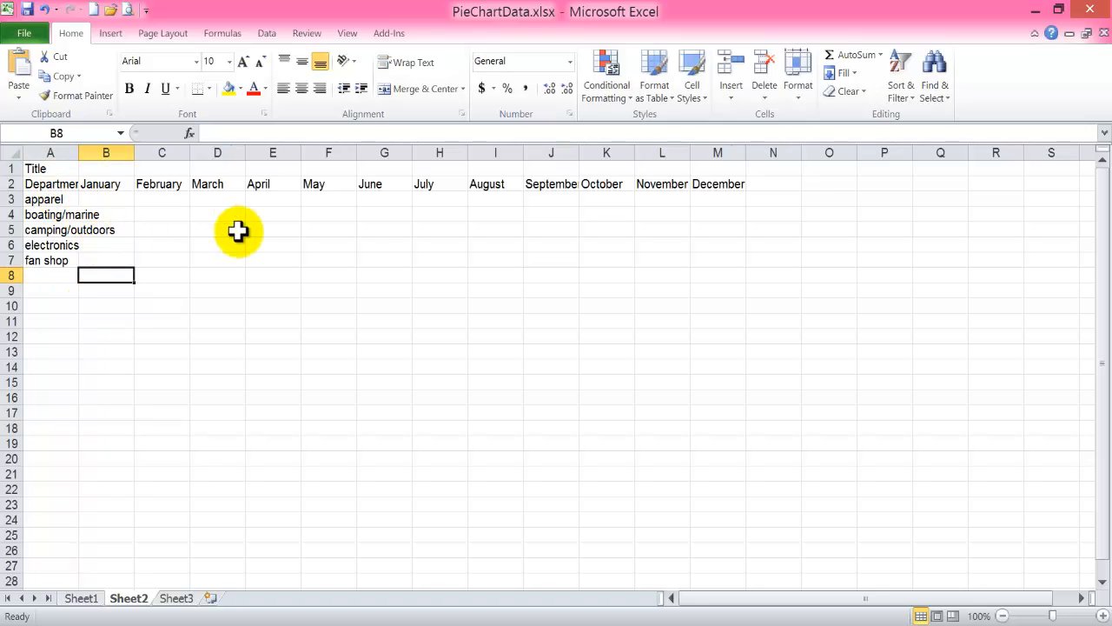
pyautogui.moveTo(417, 245); pyautogui.dragTo(557, 276)
pyautogui.click(539, 223)
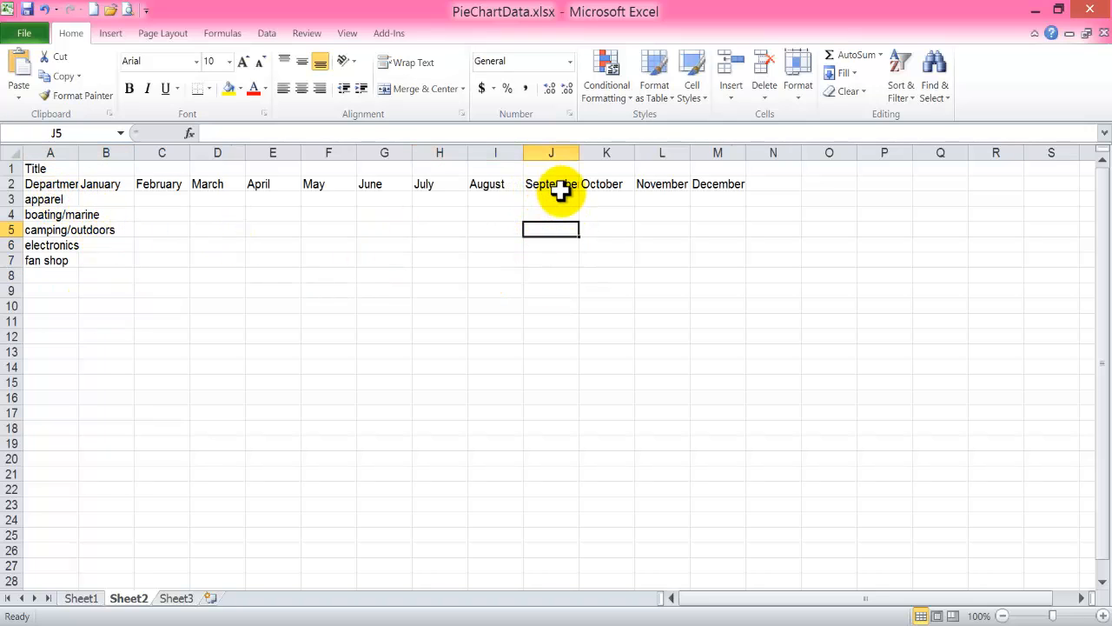
pyautogui.click(40, 183)
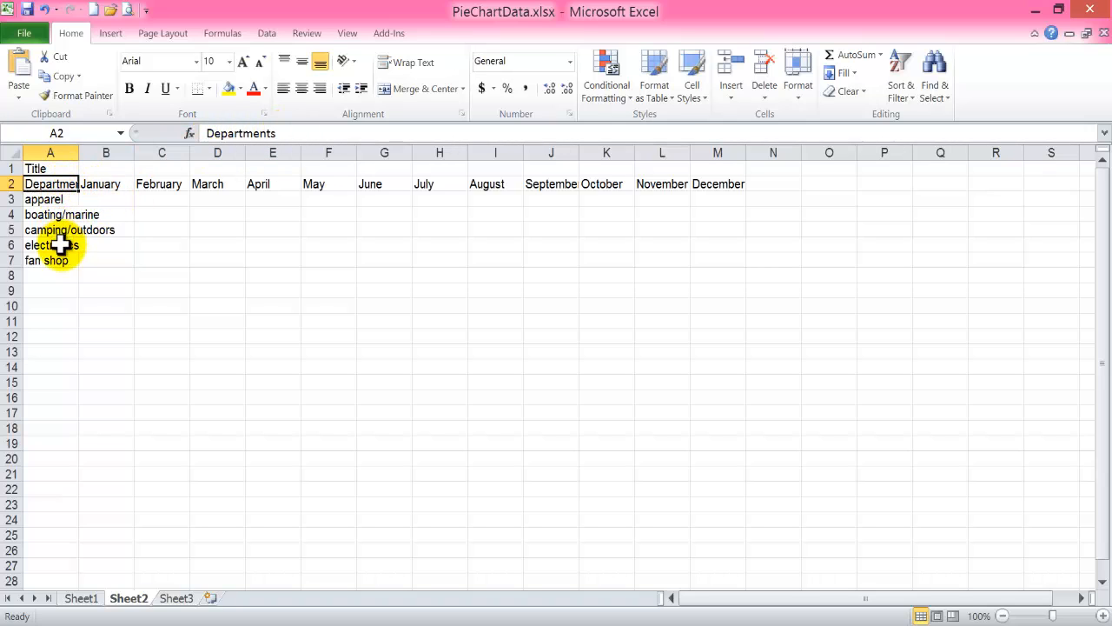
# Enter 2000 as the January value for boating/marine in B4 and auto-fit column A to its longest entry.
pyautogui.click(56, 214)
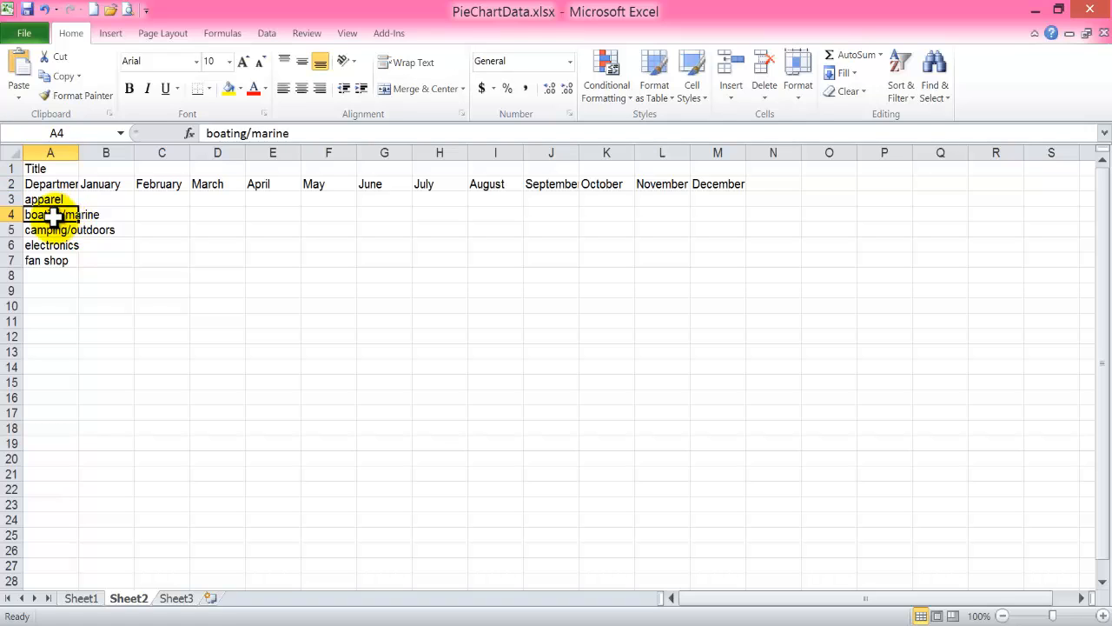
pyautogui.click(66, 228)
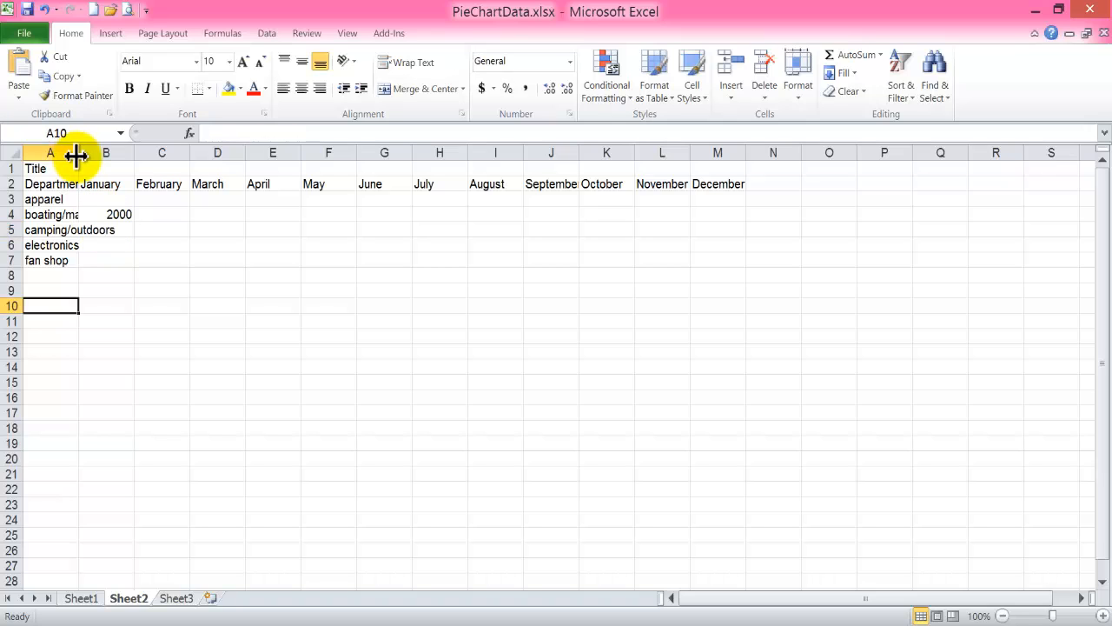
pyautogui.moveTo(77, 155)
pyautogui.mouseDown()
pyautogui.moveTo(144, 156)
pyautogui.moveTo(76, 157)
pyautogui.mouseUp()
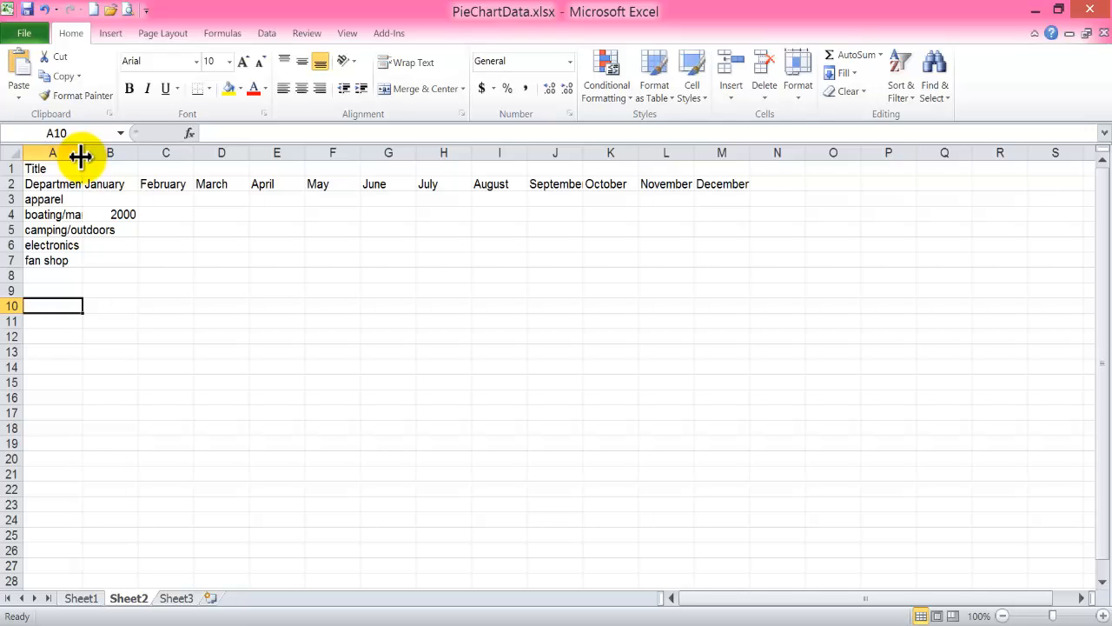
pyautogui.doubleClick(81, 156)
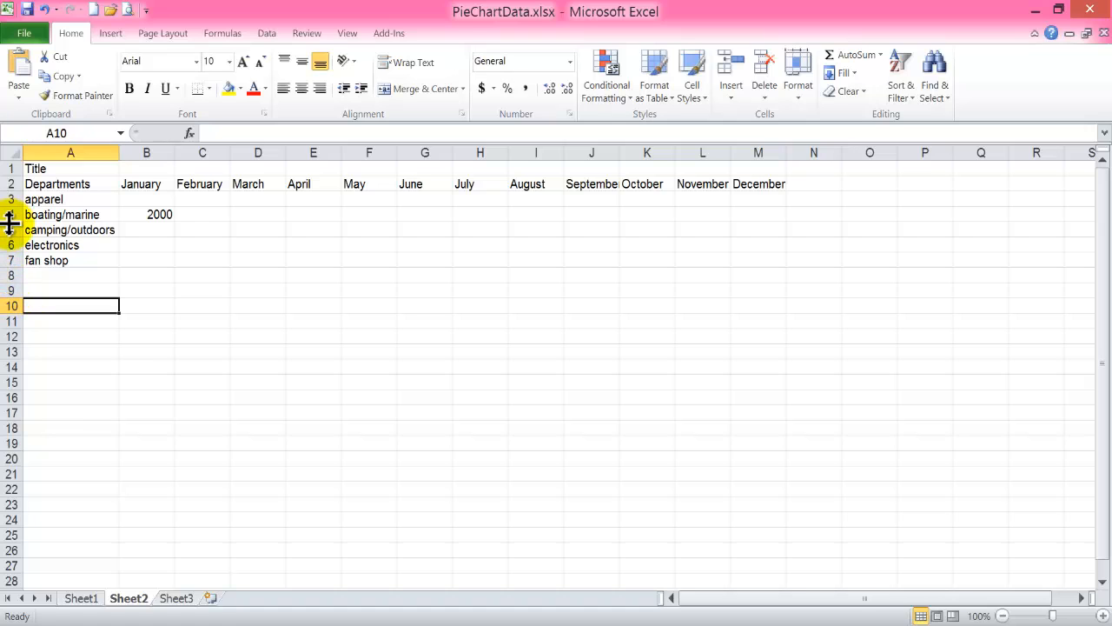
# Try a taller row 4, then set the height of rows 1 to 22 to 20.
pyautogui.moveTo(11, 223); pyautogui.dragTo(10, 245)
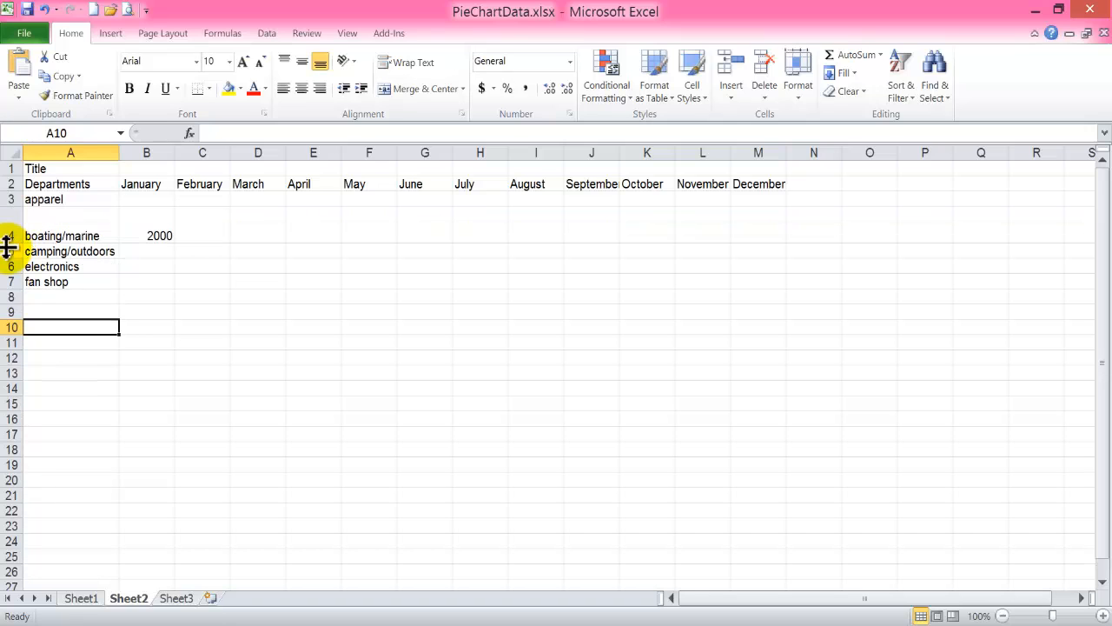
pyautogui.click(7, 167)
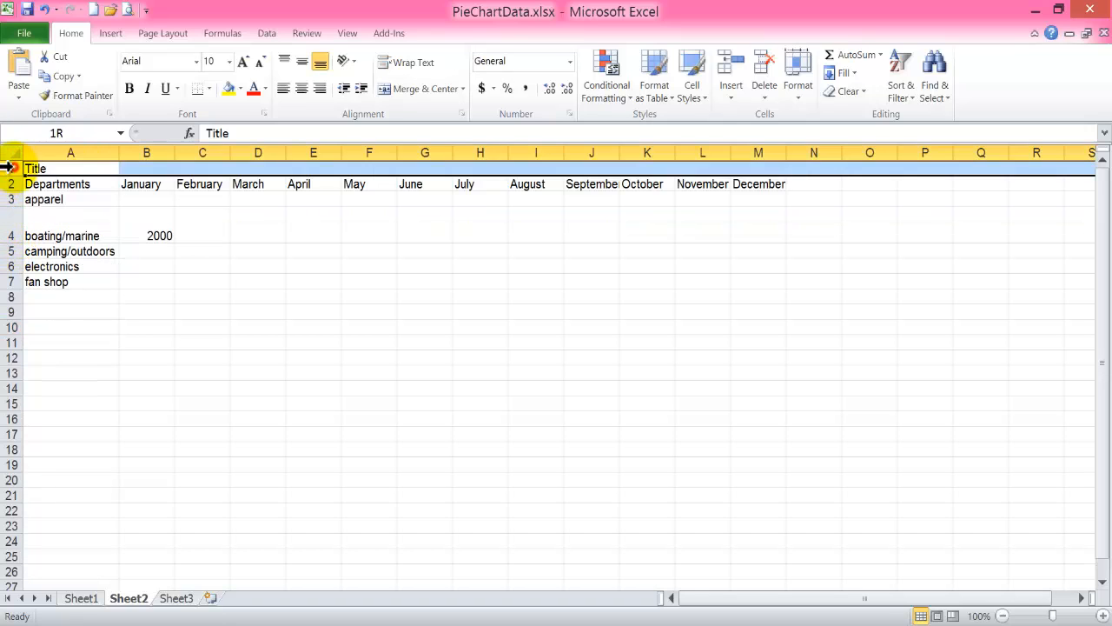
pyautogui.moveTo(7, 167); pyautogui.dragTo(12, 515)
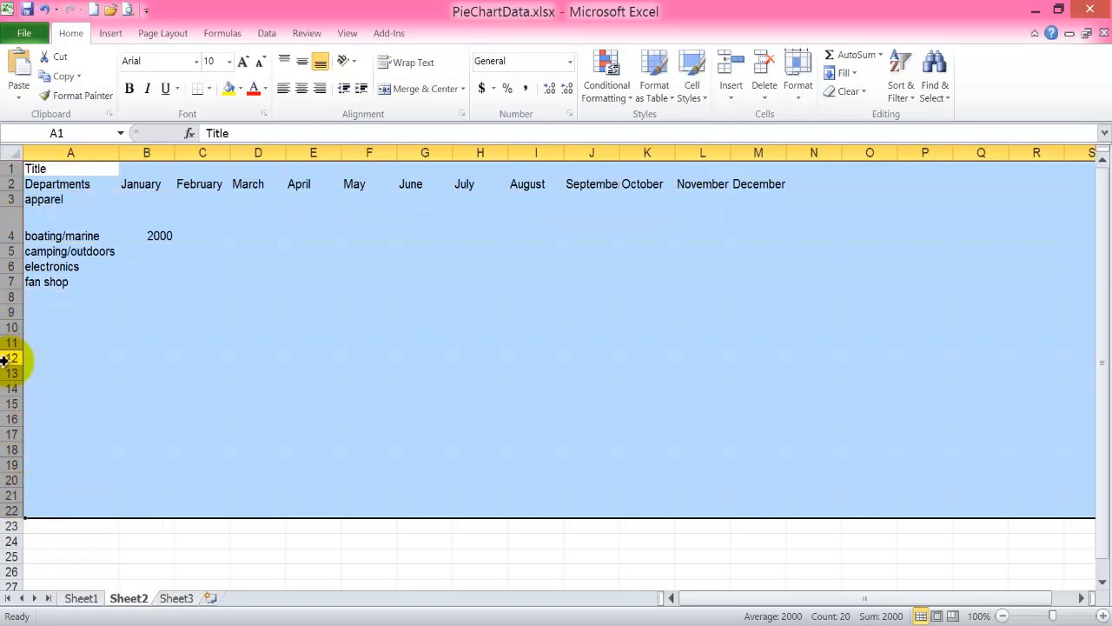
pyautogui.rightClick(6, 358)
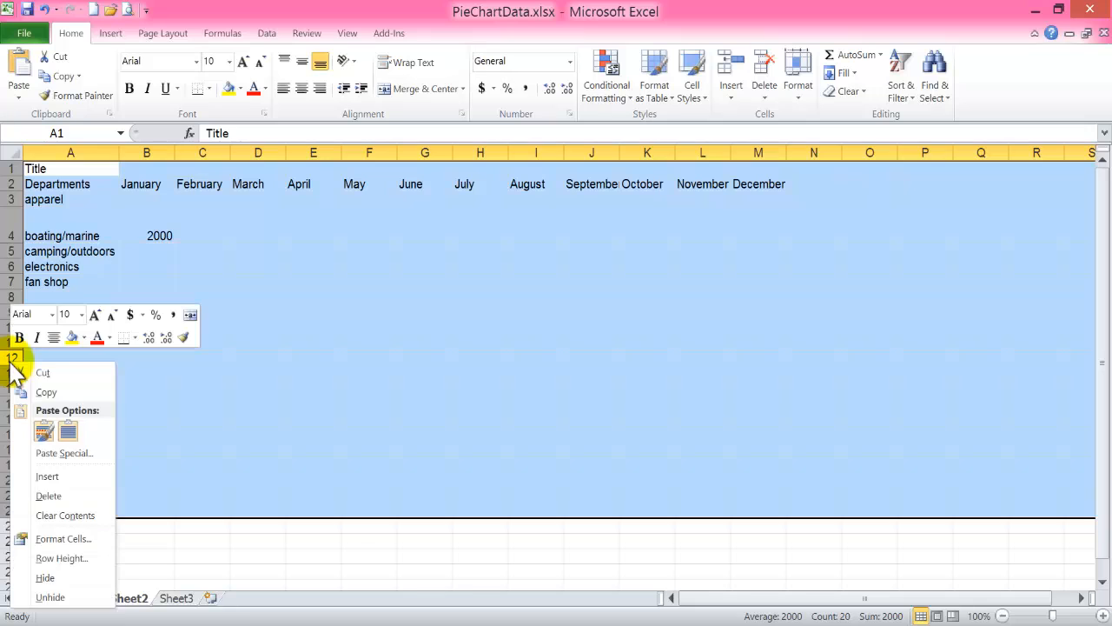
pyautogui.click(76, 558)
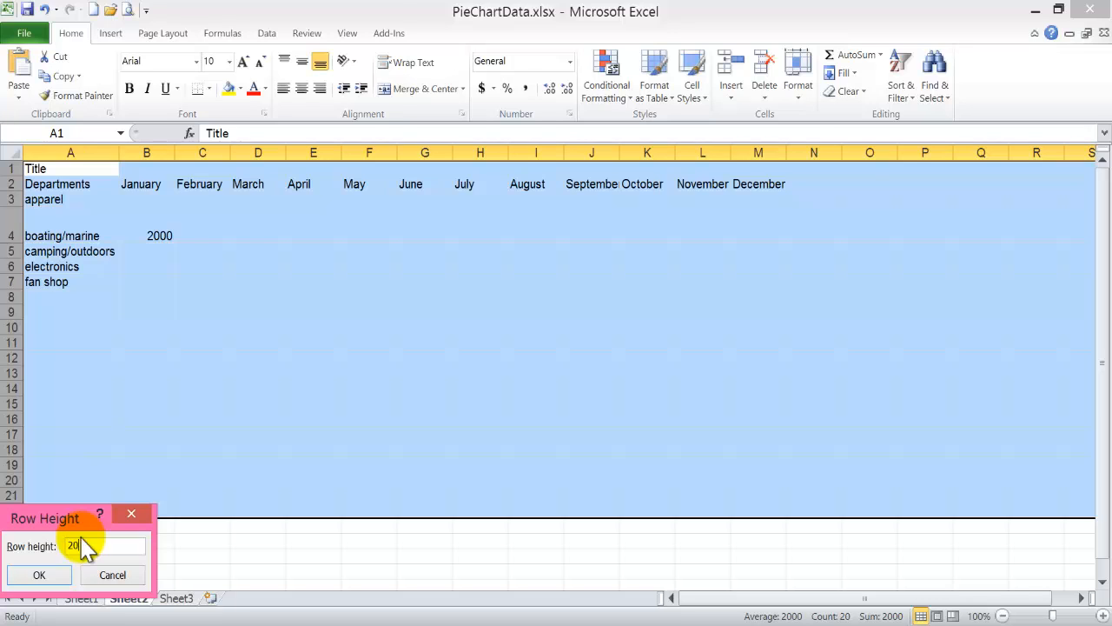
pyautogui.write('20')
pyautogui.press('Return')
pyautogui.click(73, 438)
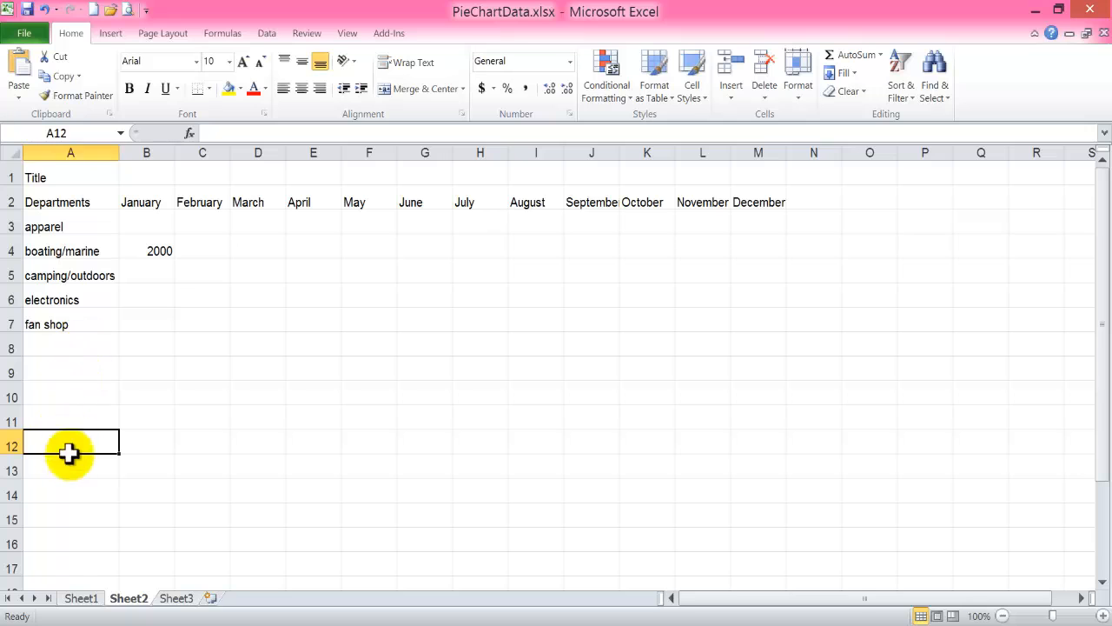
pyautogui.scroll(-6, 79, 548)
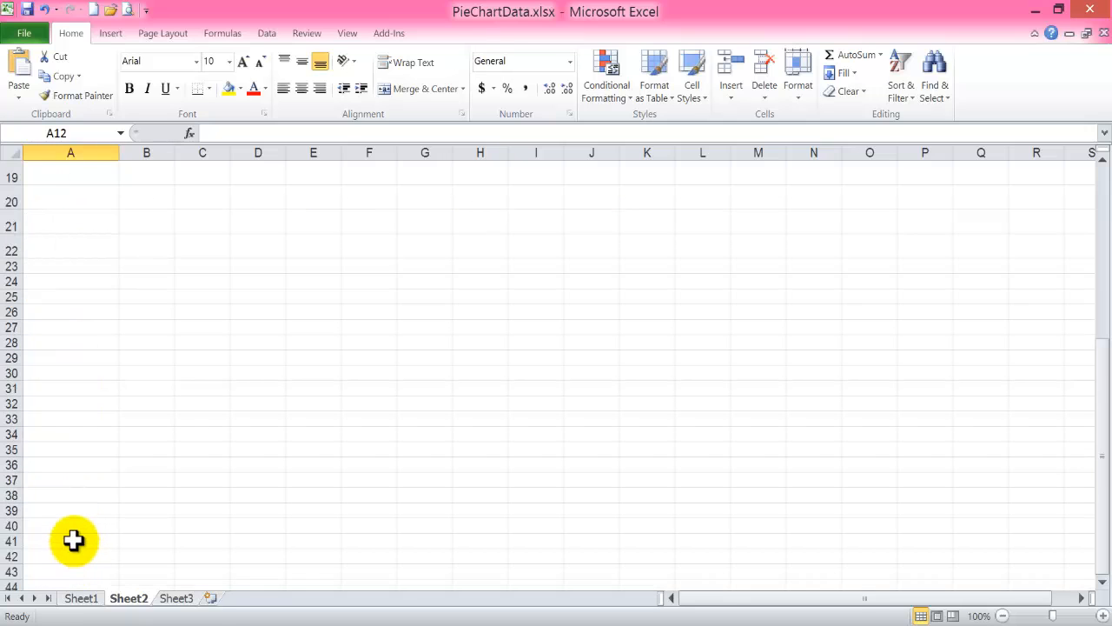
pyautogui.scroll(6, 73, 540)
# Widen column J to fit the September heading and copy the header row 2 into row 9.
pyautogui.click(55, 250)
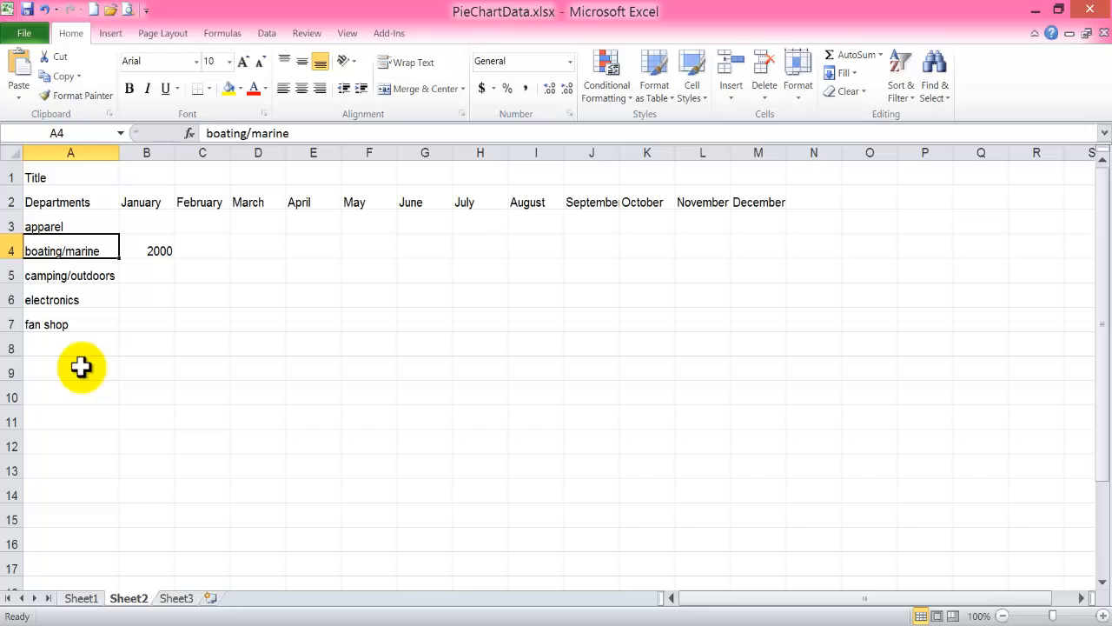
pyautogui.click(11, 201)
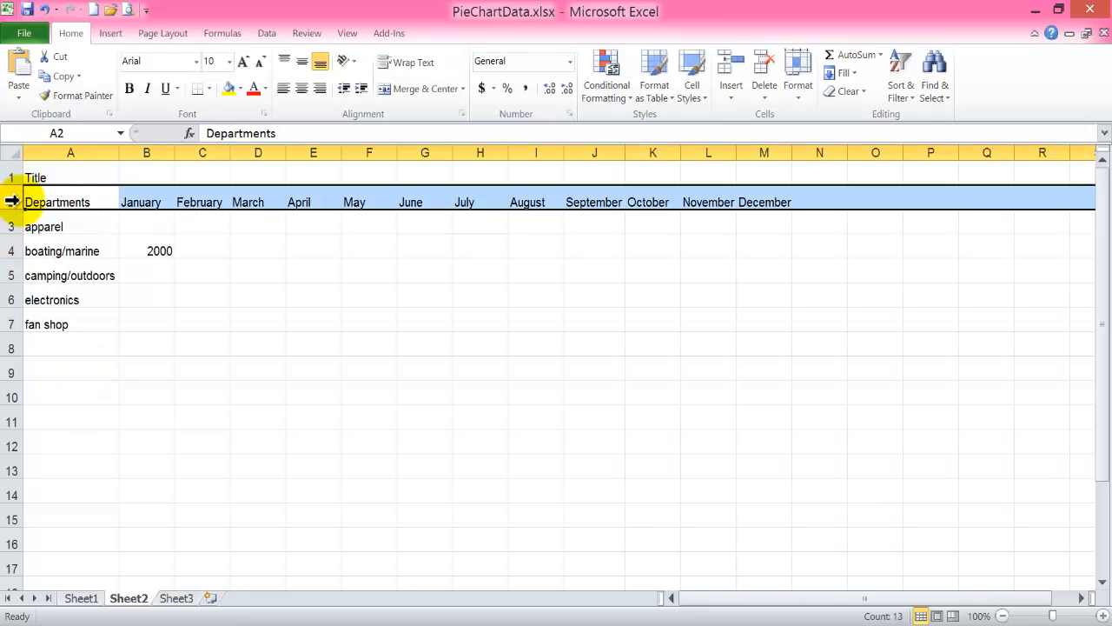
pyautogui.hotkey('ctrl', 'c')
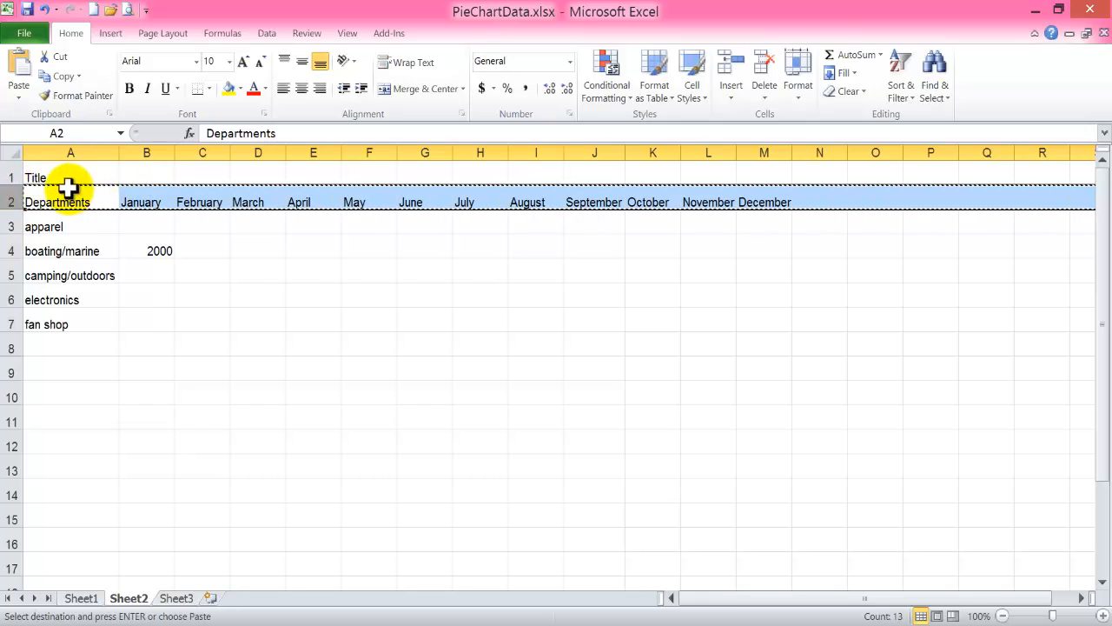
pyautogui.click(8, 369)
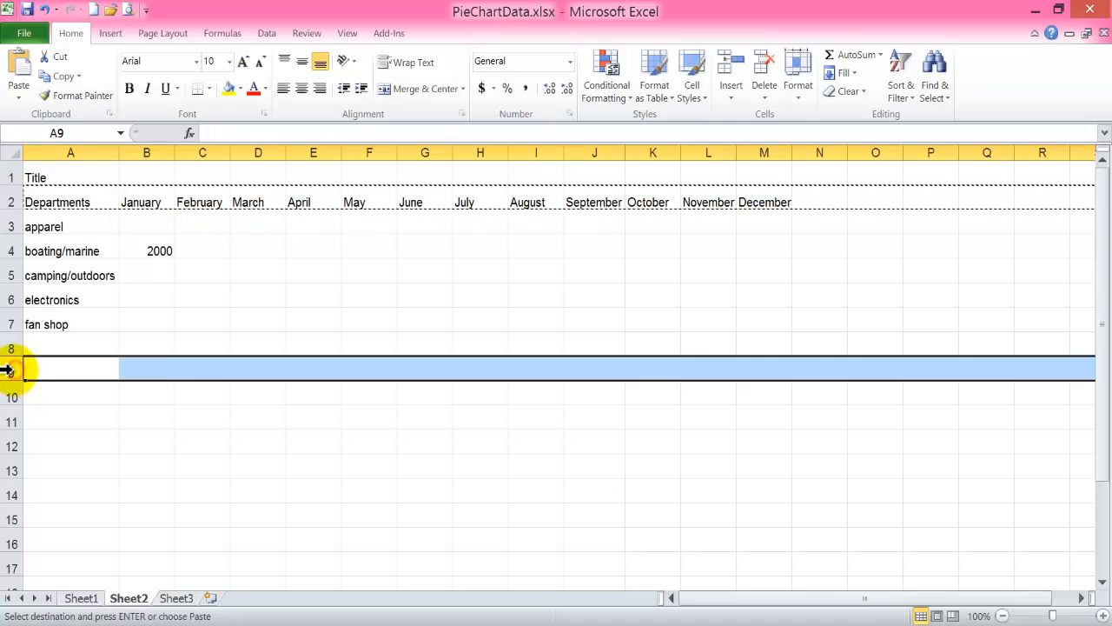
pyautogui.click(16, 68)
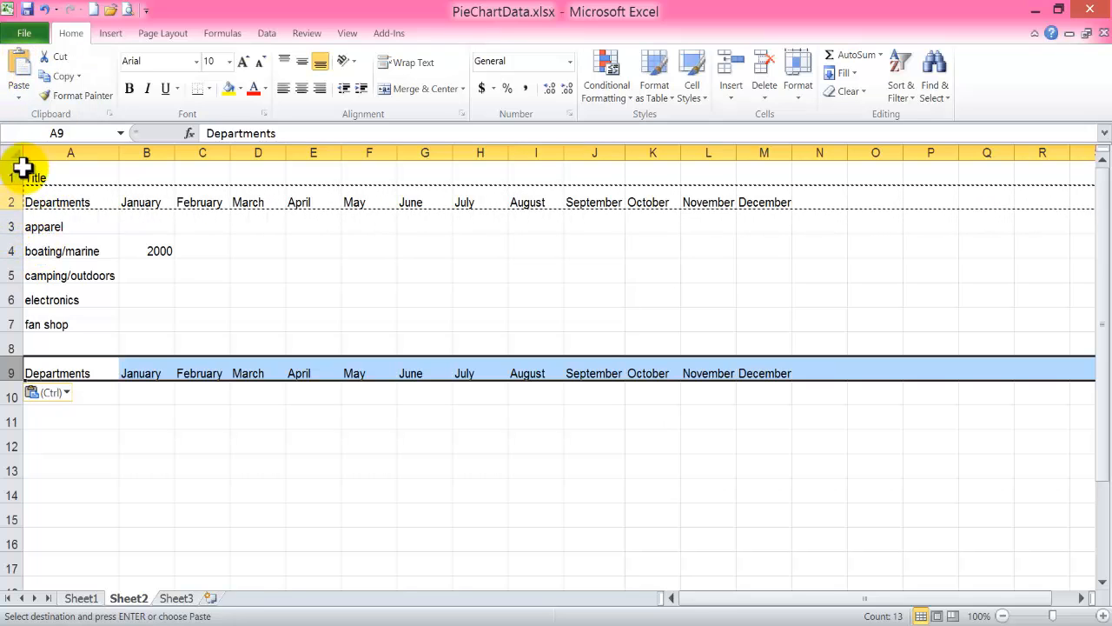
# Copy the header row 2 into row 11.
pyautogui.click(8, 201)
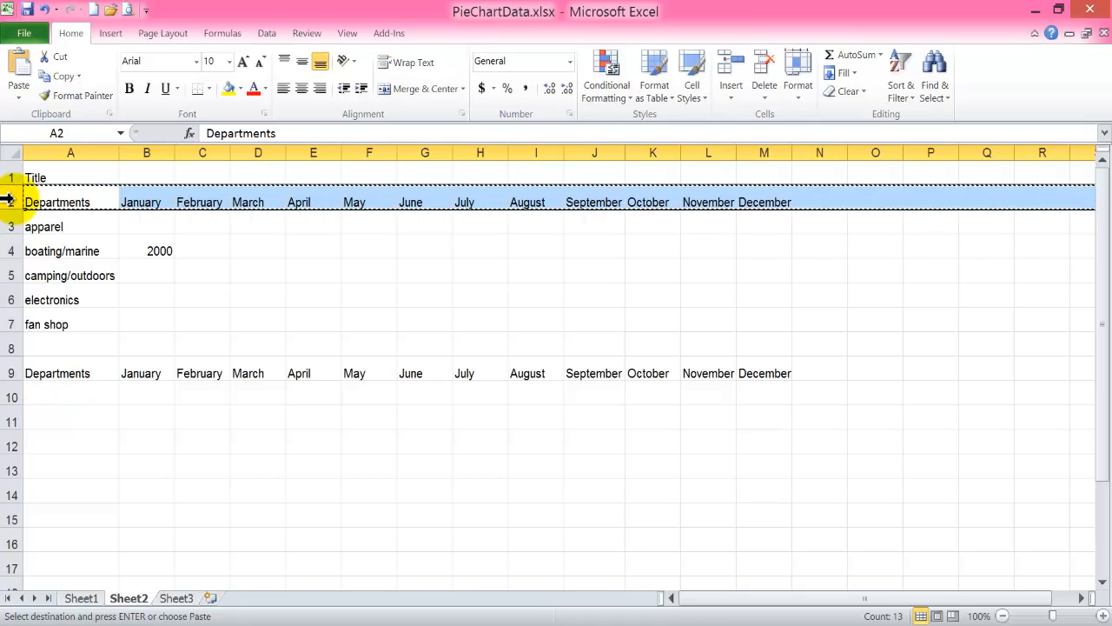
pyautogui.click(12, 414)
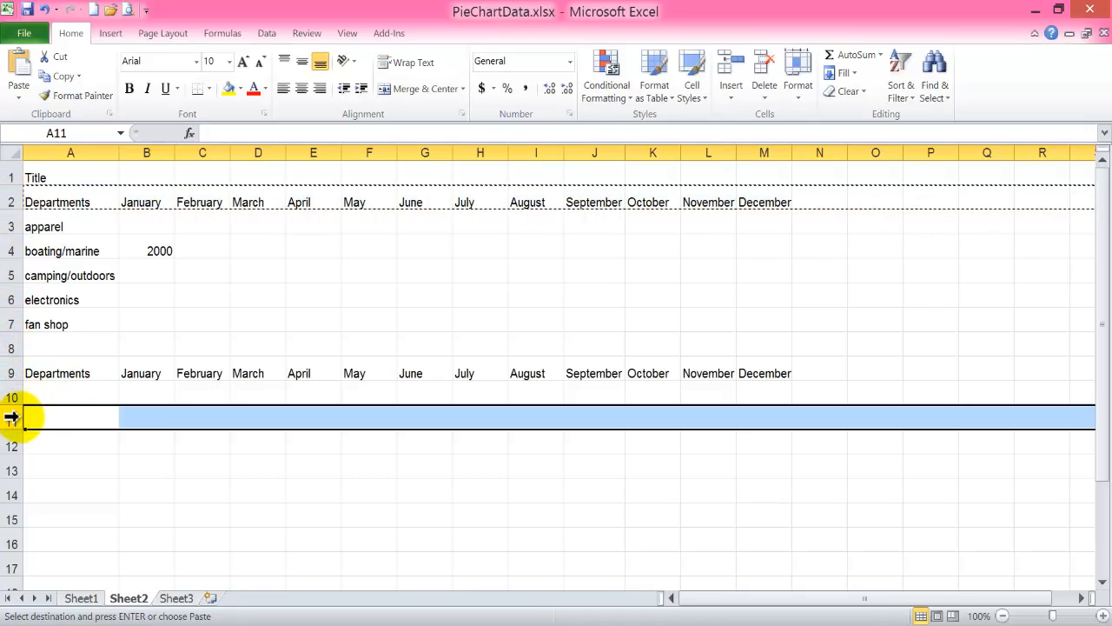
pyautogui.hotkey('ctrl', 'v')
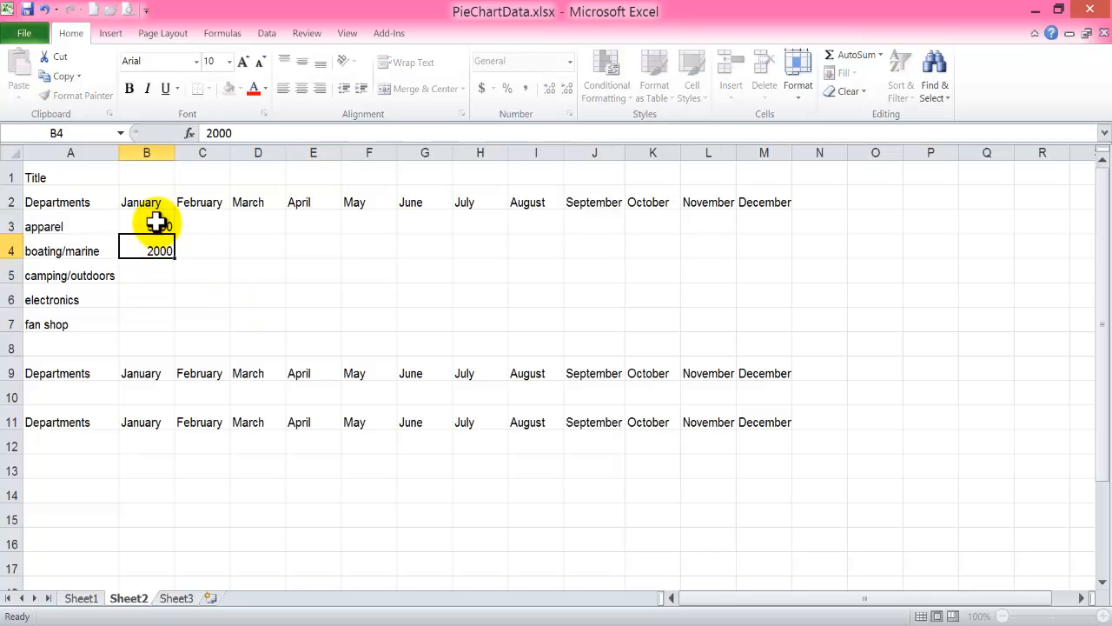
# Enter the January values 3000 for apparel, 4000 for camping/outdoors, 200 for electronics and 800 for fan shop.
pyautogui.press('Return')
pyautogui.write('4000')
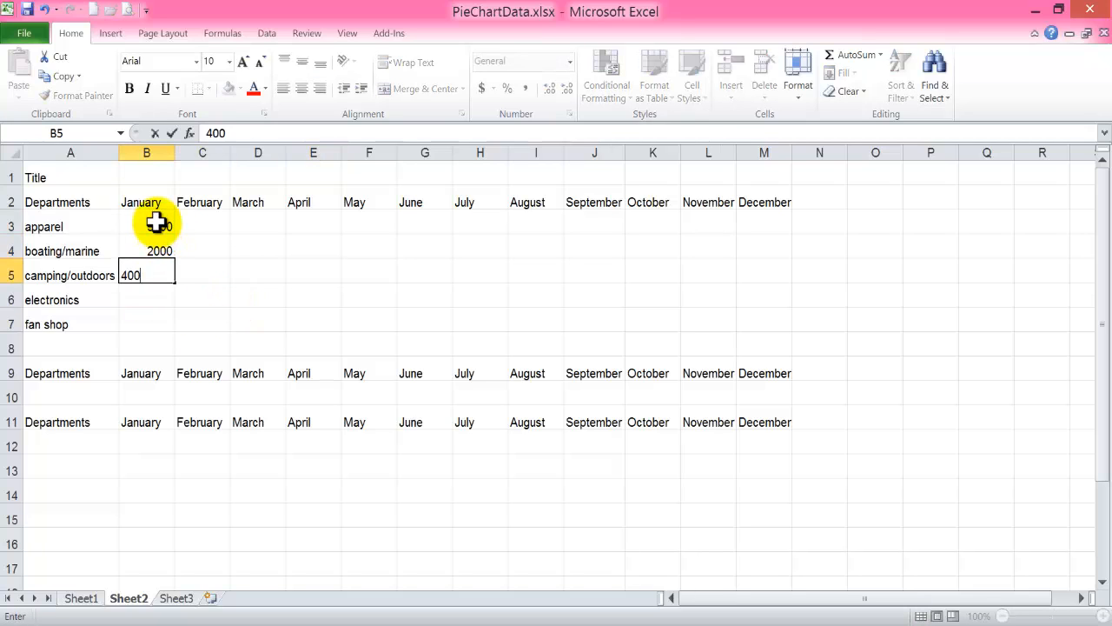
pyautogui.press('Return')
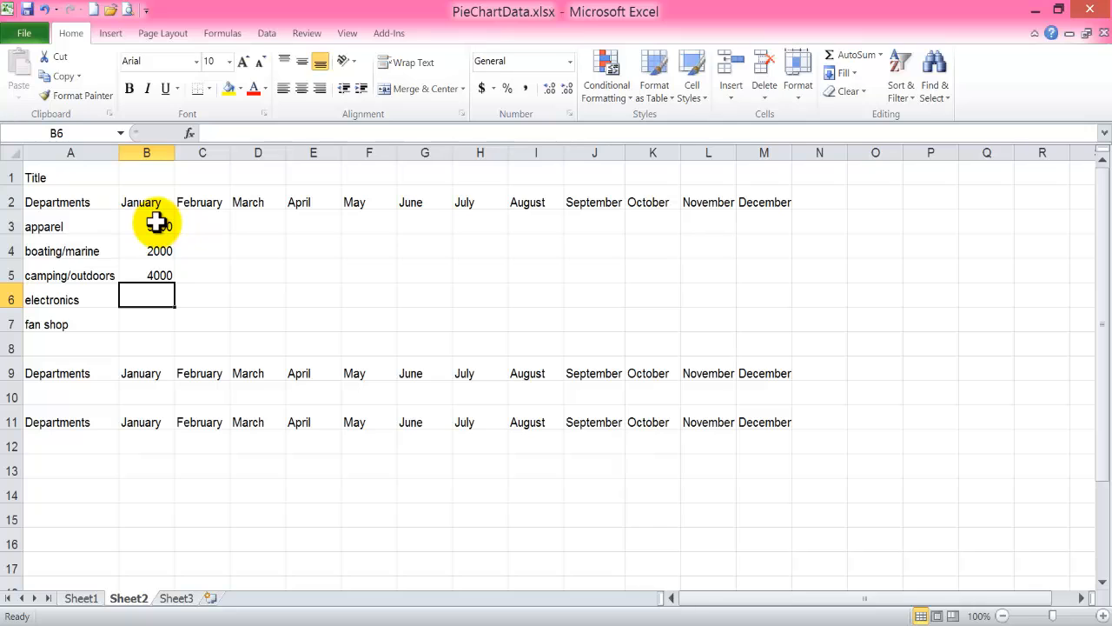
pyautogui.write('200')
pyautogui.press('Return')
pyautogui.write('800')
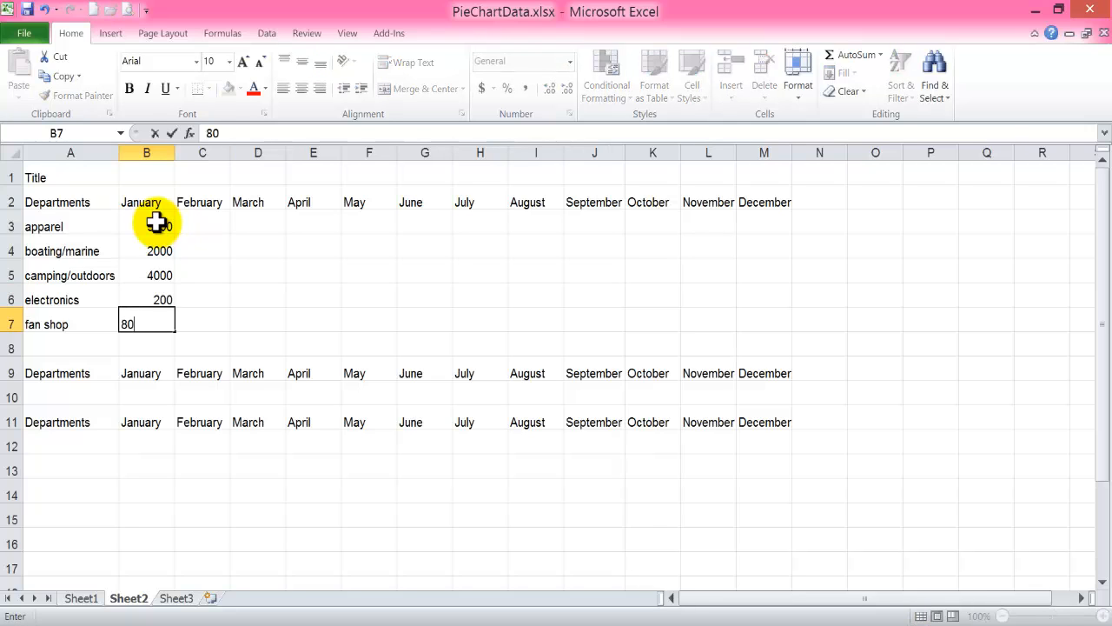
# Enter the February values 5000, 4000, 3000, 2000 and 1000 in cells C3 to C7.
pyautogui.press('Return')
pyautogui.press('Right')
pyautogui.press('Up')
pyautogui.press('Up')
pyautogui.press('Up')
pyautogui.press('Up')
pyautogui.press('Up')
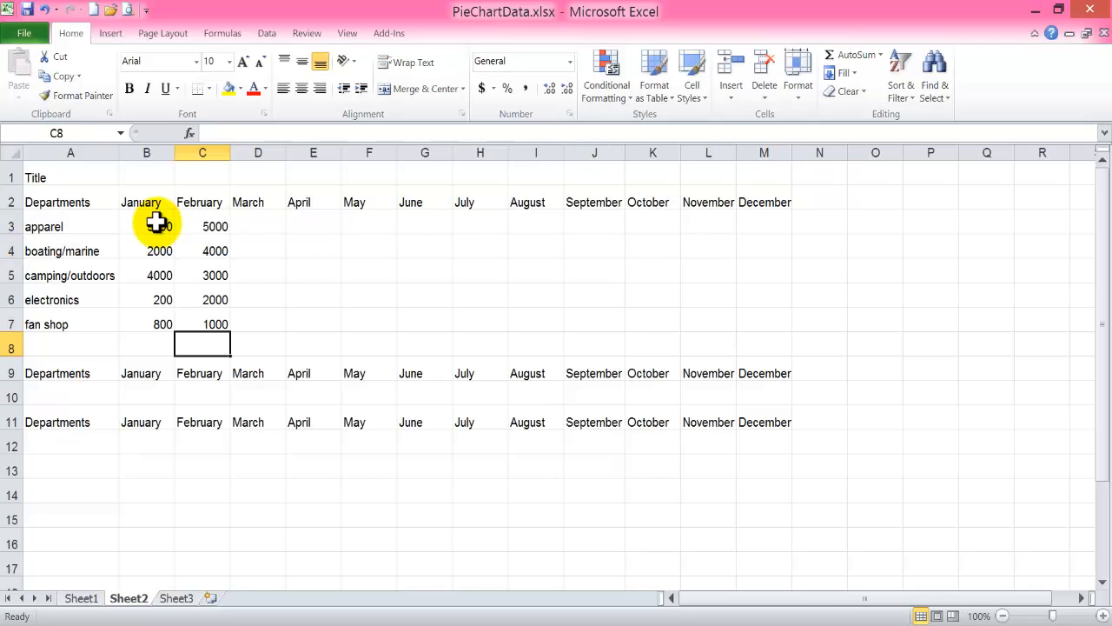
# Label cell A8, below the department names, as "Total:".
pyautogui.press('Left')
pyautogui.press('Left')
pyautogui.write('Total')
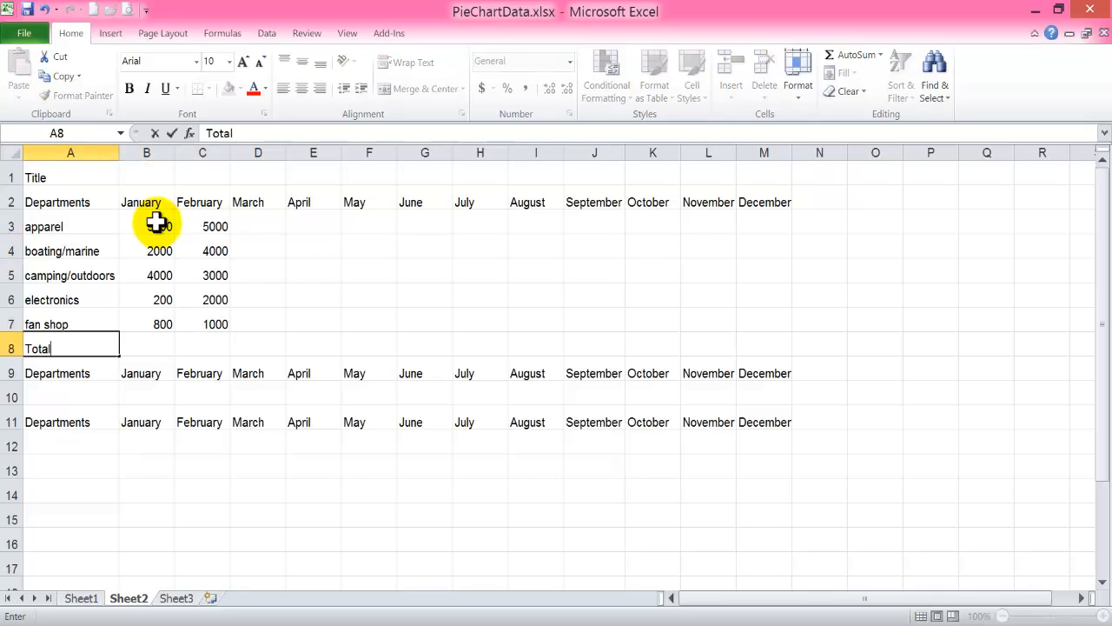
pyautogui.press('Tab')
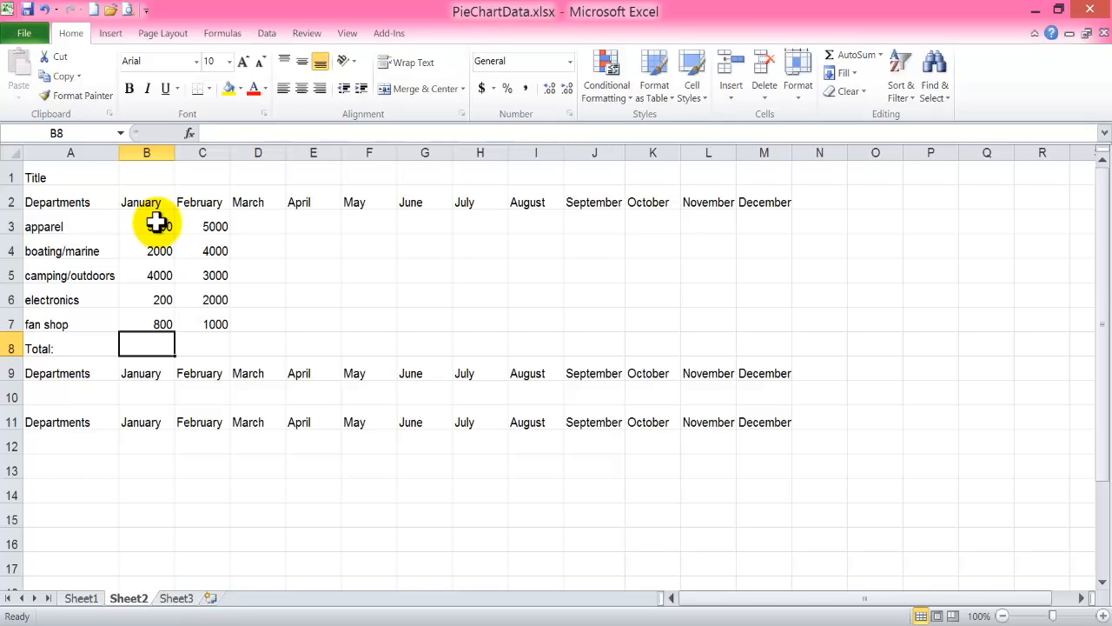
# Insert the SUM function in B8 to total the January values in B3:B7.
pyautogui.click(190, 133)
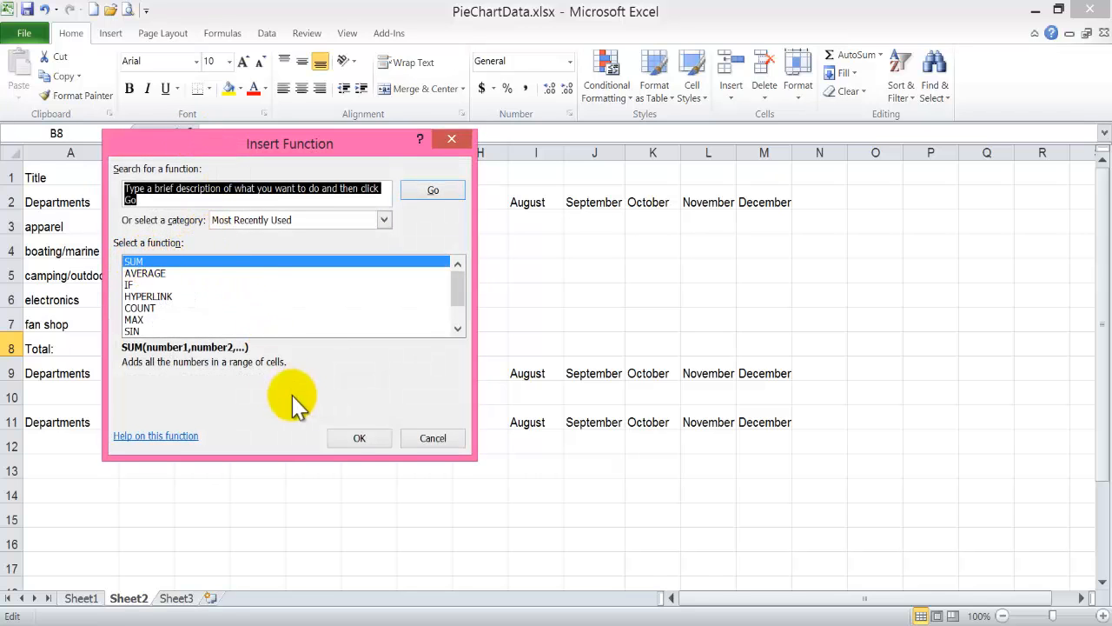
pyautogui.click(359, 438)
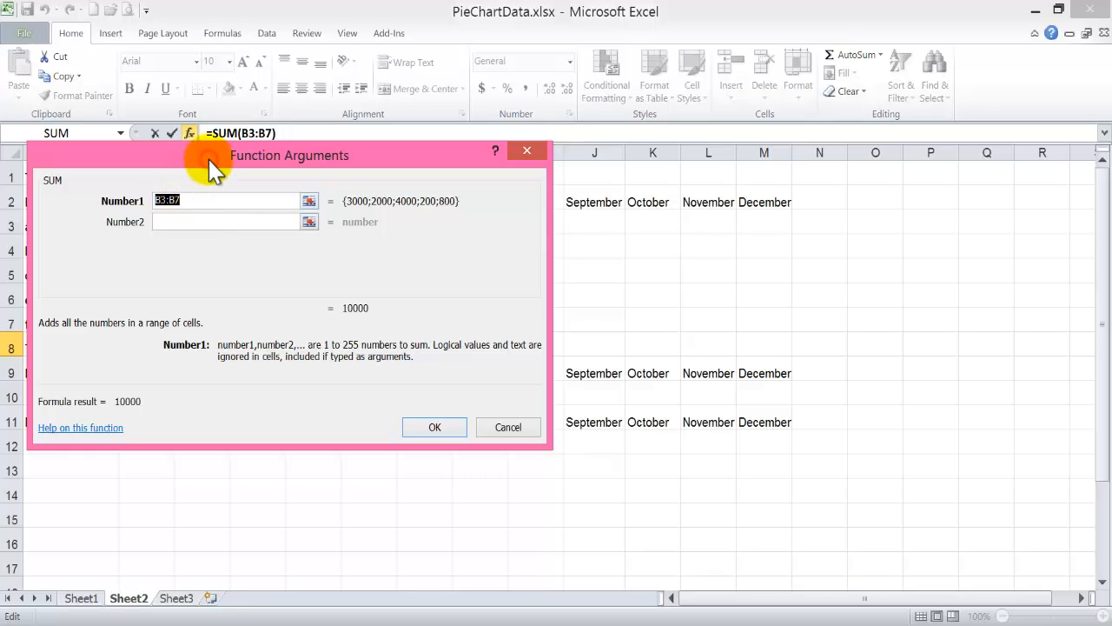
pyautogui.moveTo(213, 170); pyautogui.dragTo(643, 210)
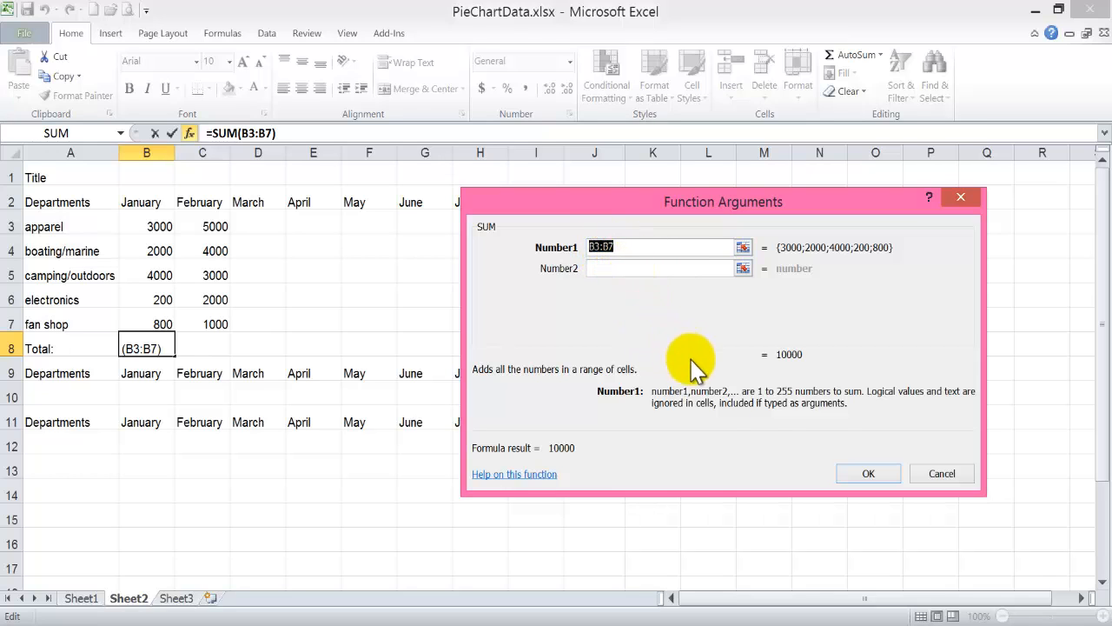
pyautogui.click(852, 469)
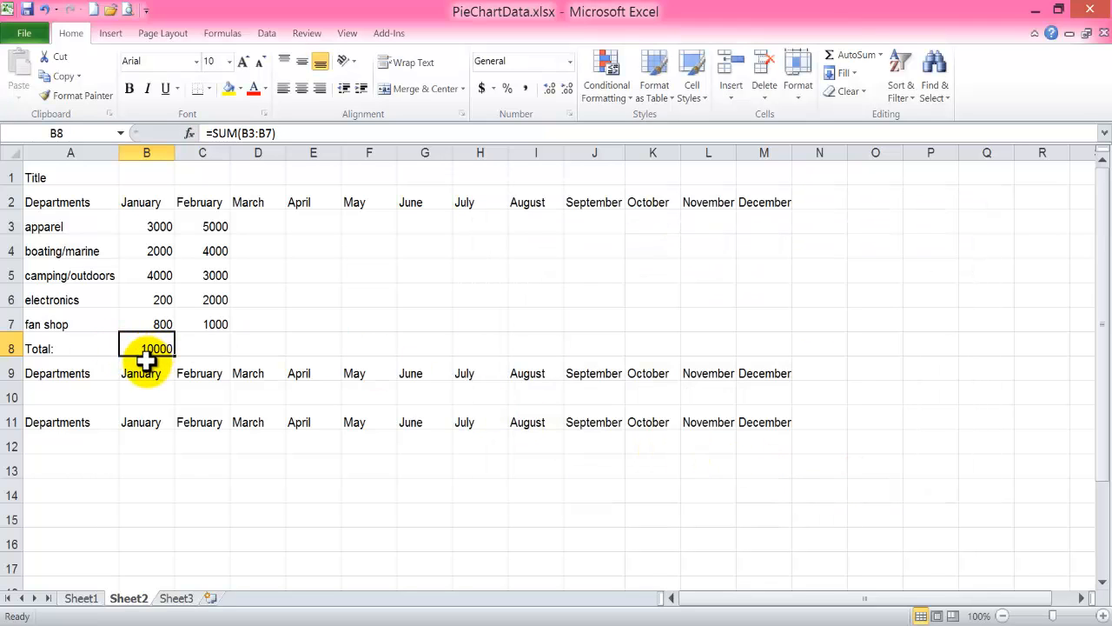
# Total the February values in C8 with the formula =sum(c3:c7).
pyautogui.click(197, 347)
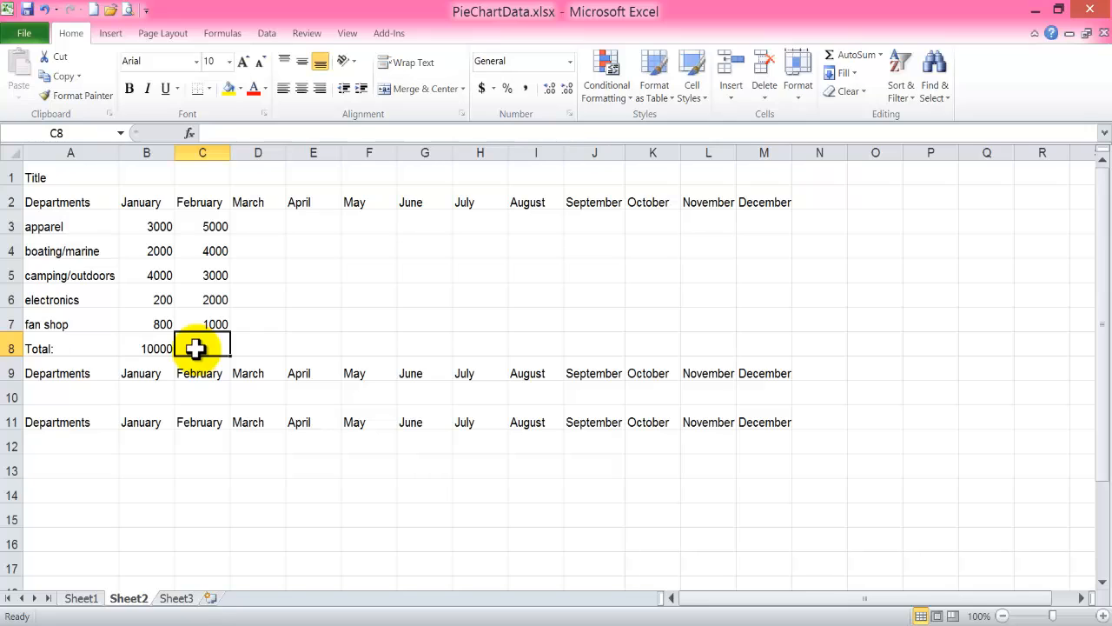
pyautogui.write('=')
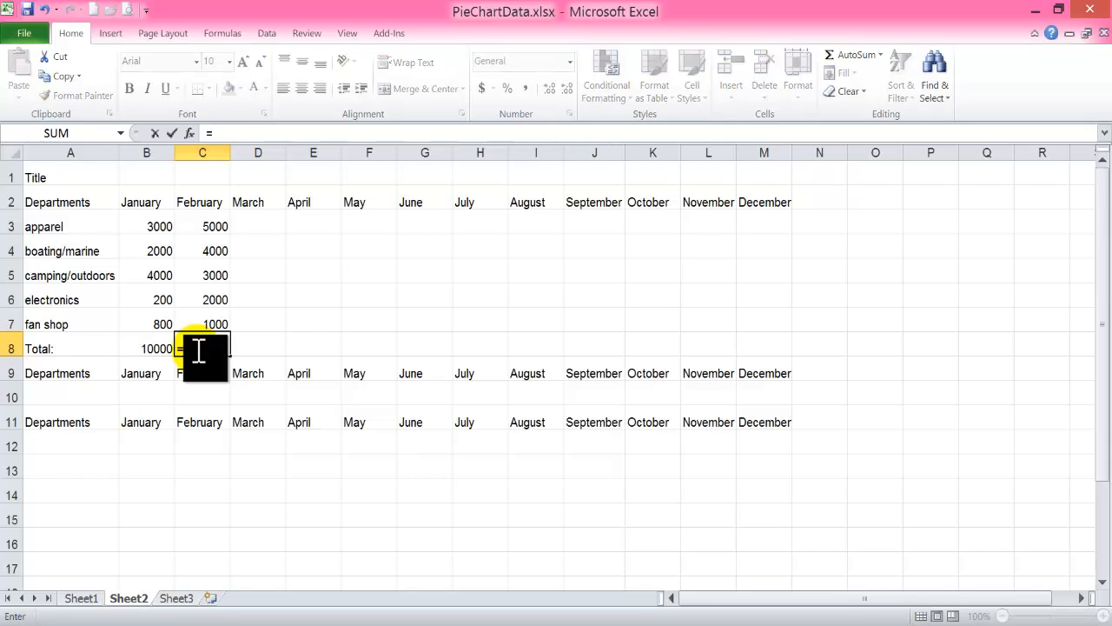
pyautogui.write('sum')
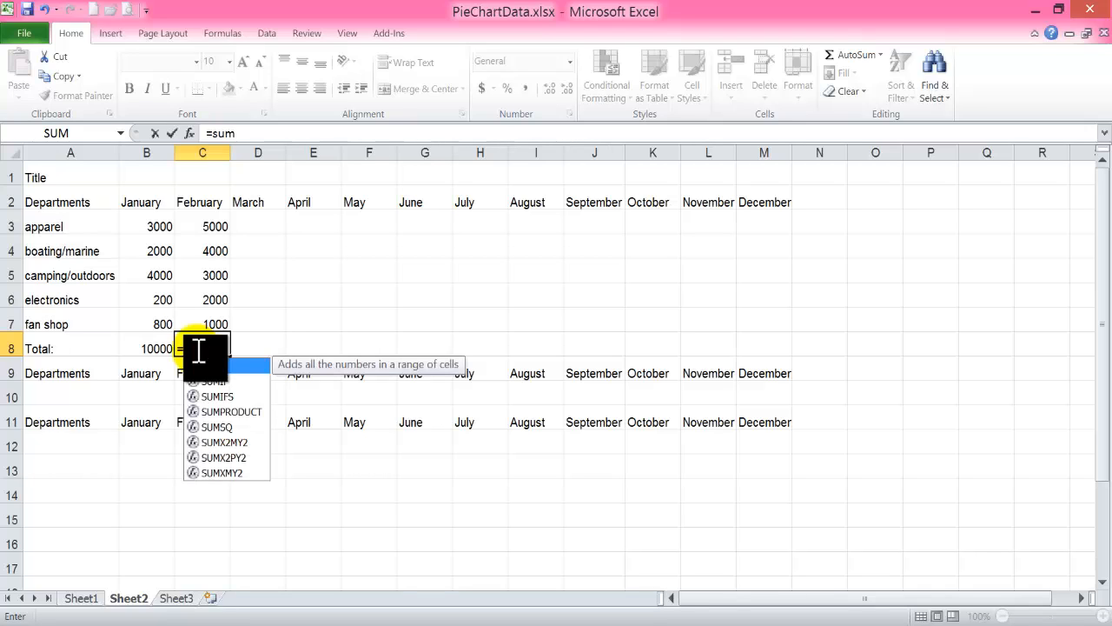
pyautogui.write('(')
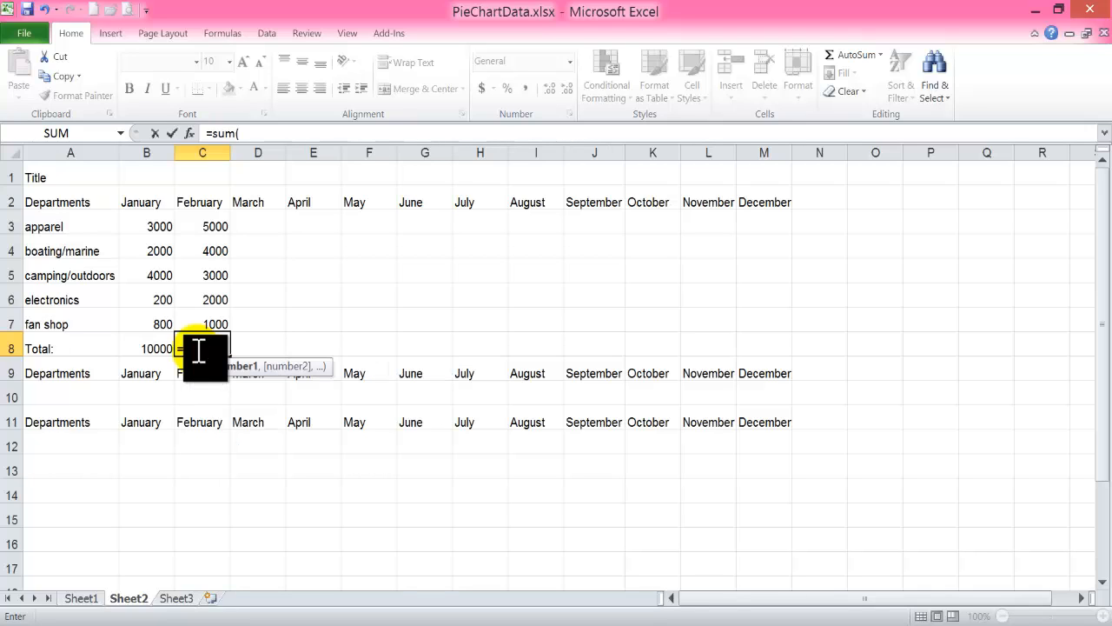
pyautogui.write('c3:c7')
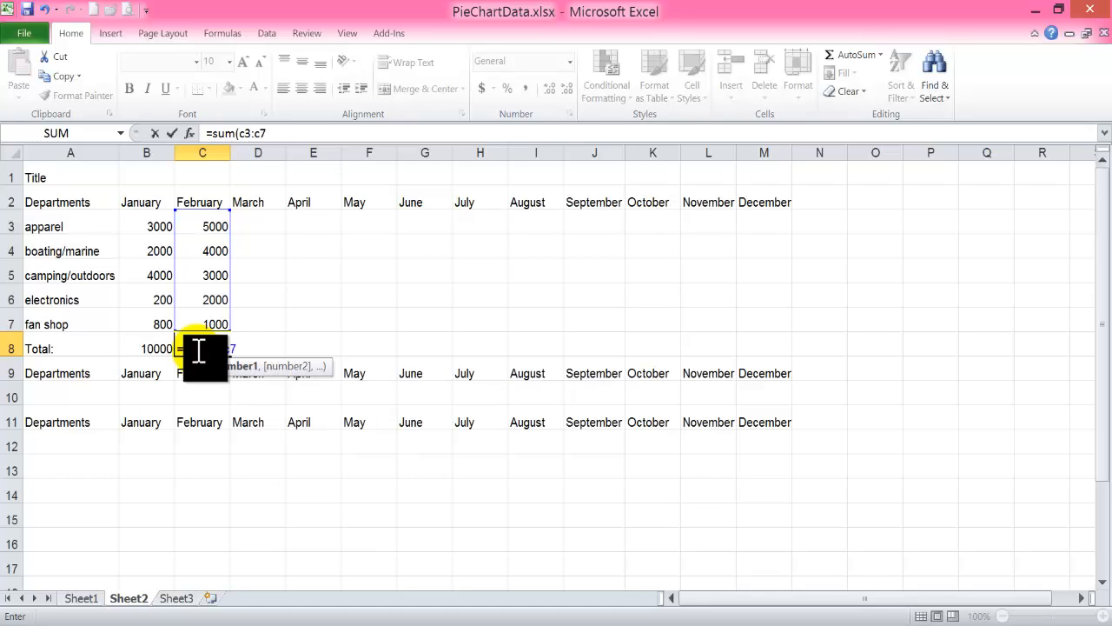
pyautogui.write(')')
pyautogui.press('Return')
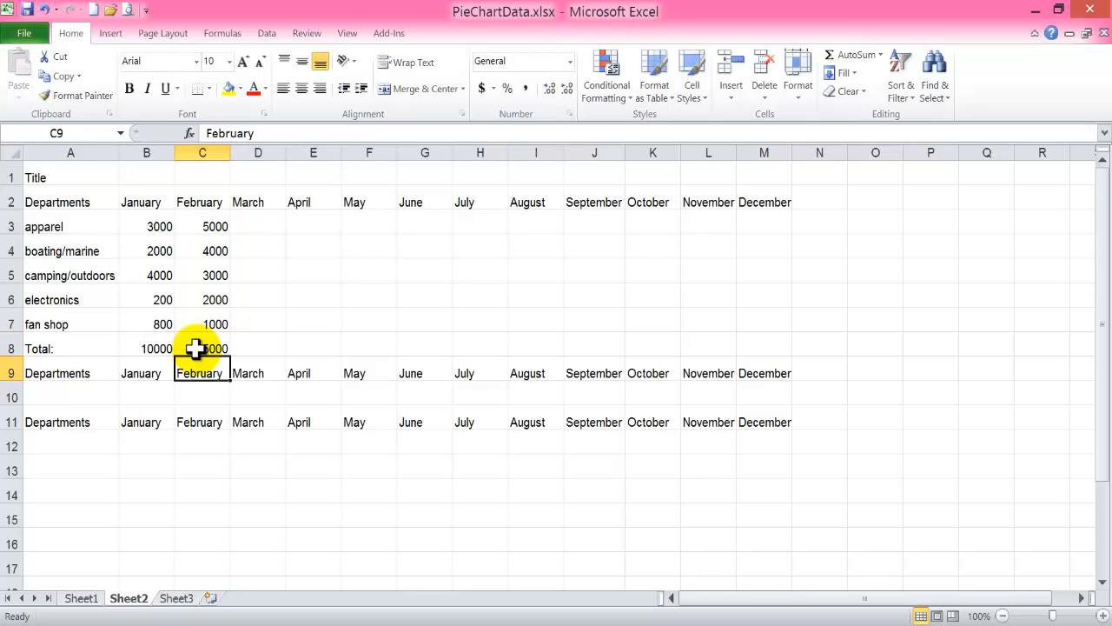
pyautogui.click(194, 348)
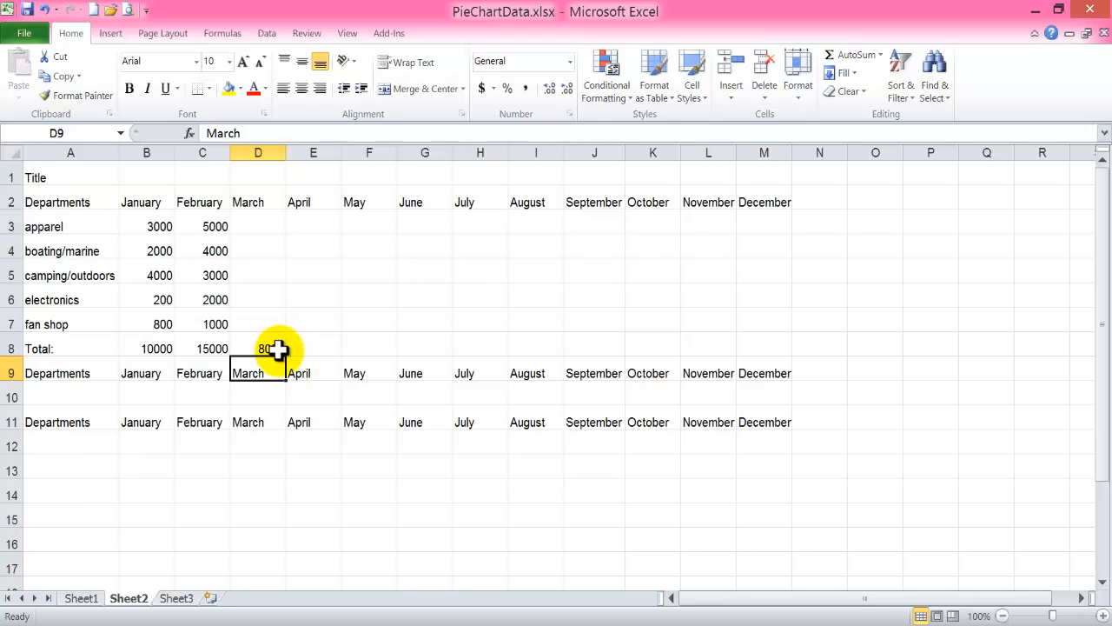
# On Sheet1, total the January sales in B19 with the formula =sum(b5:b18).
pyautogui.click(82, 599)
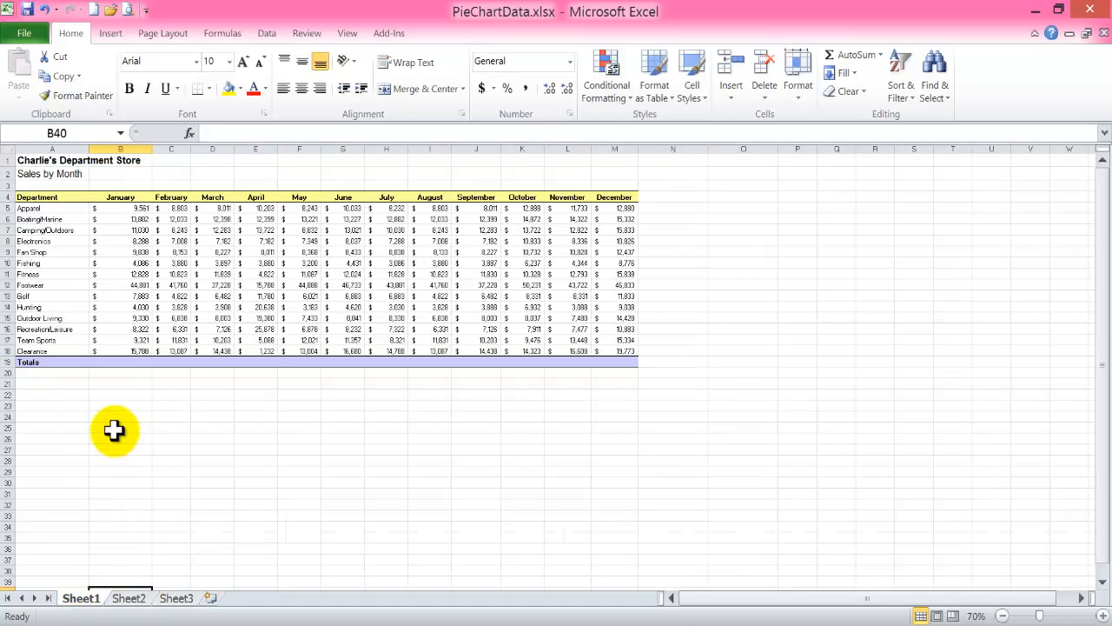
pyautogui.click(121, 361)
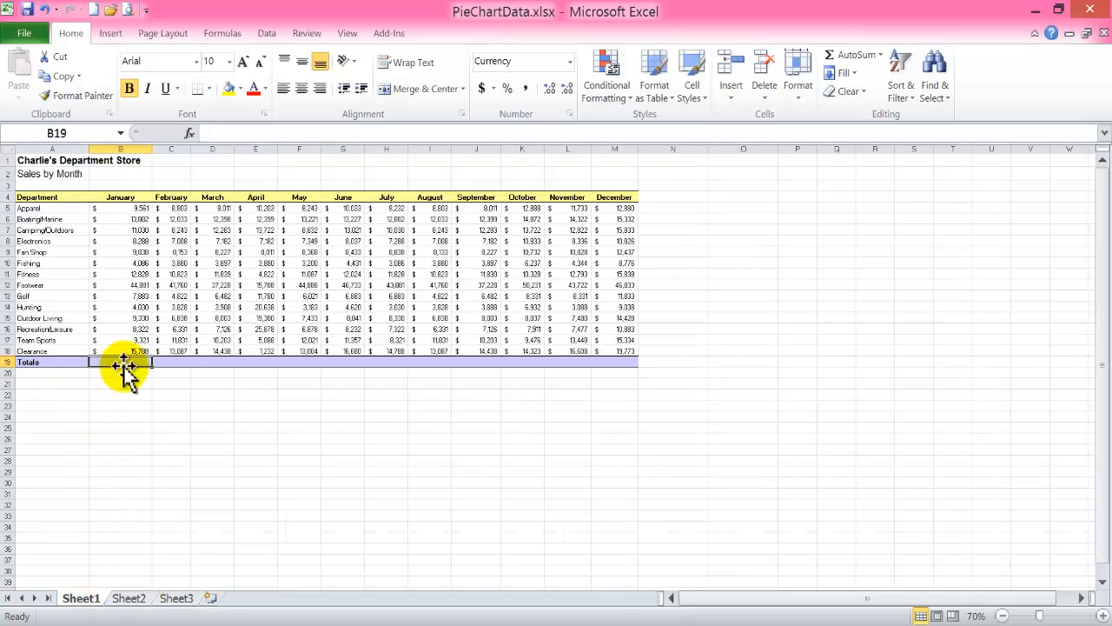
pyautogui.write('=sum')
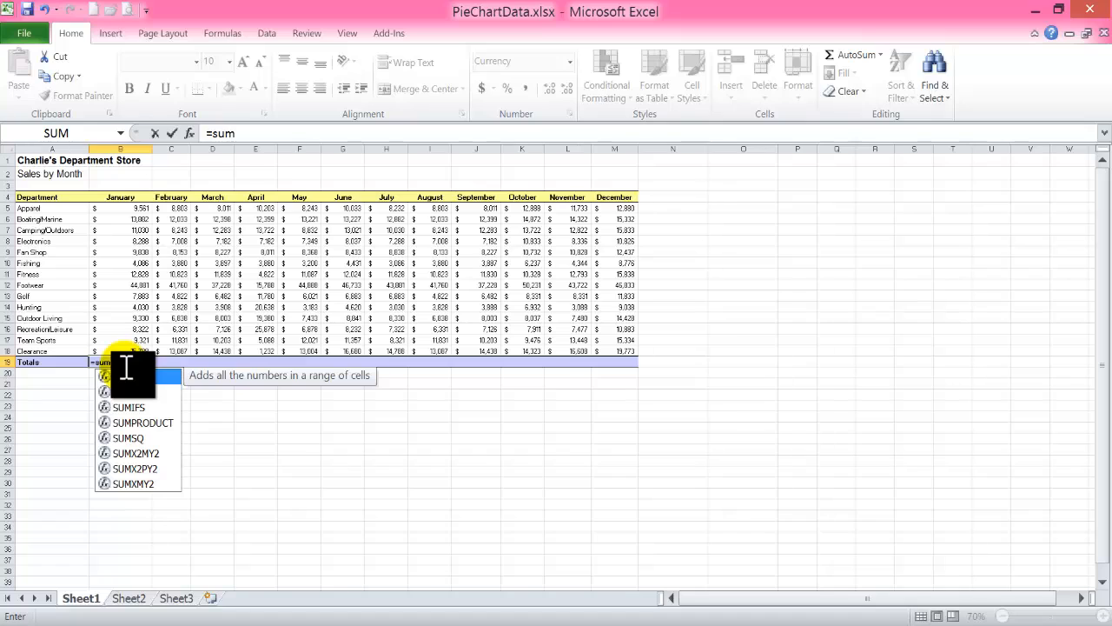
pyautogui.write('(b')
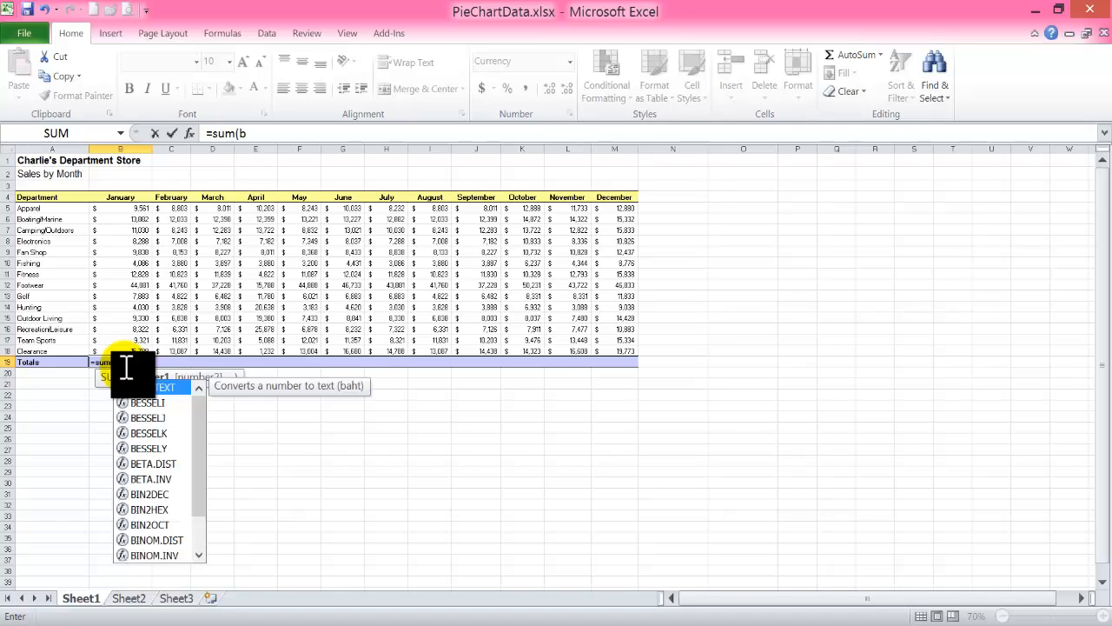
pyautogui.write('5:')
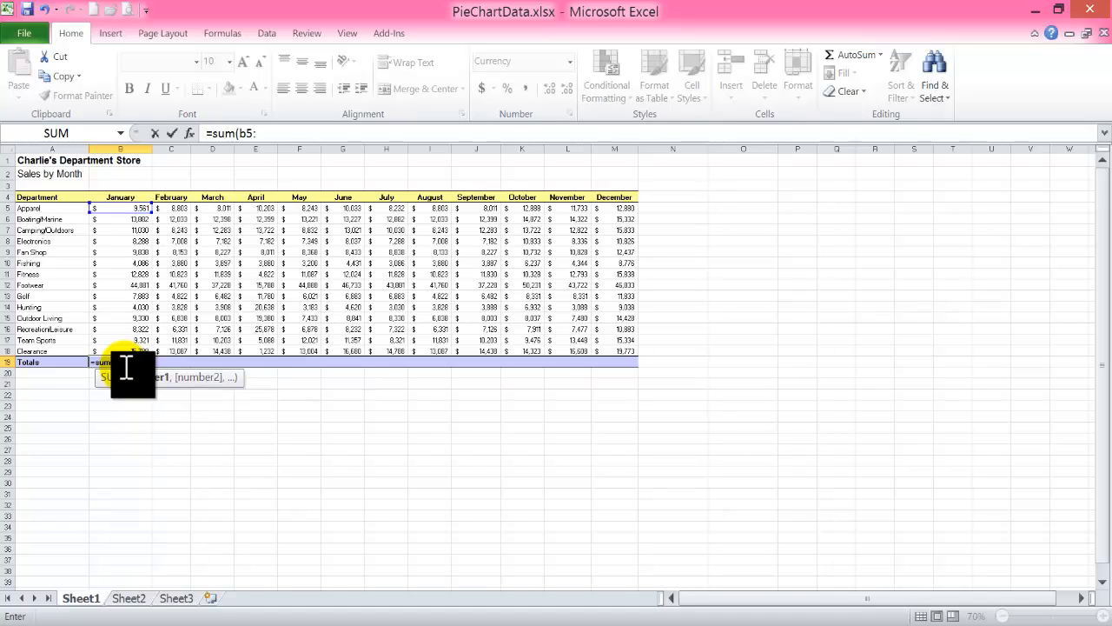
pyautogui.write('b18)')
pyautogui.press('Return')
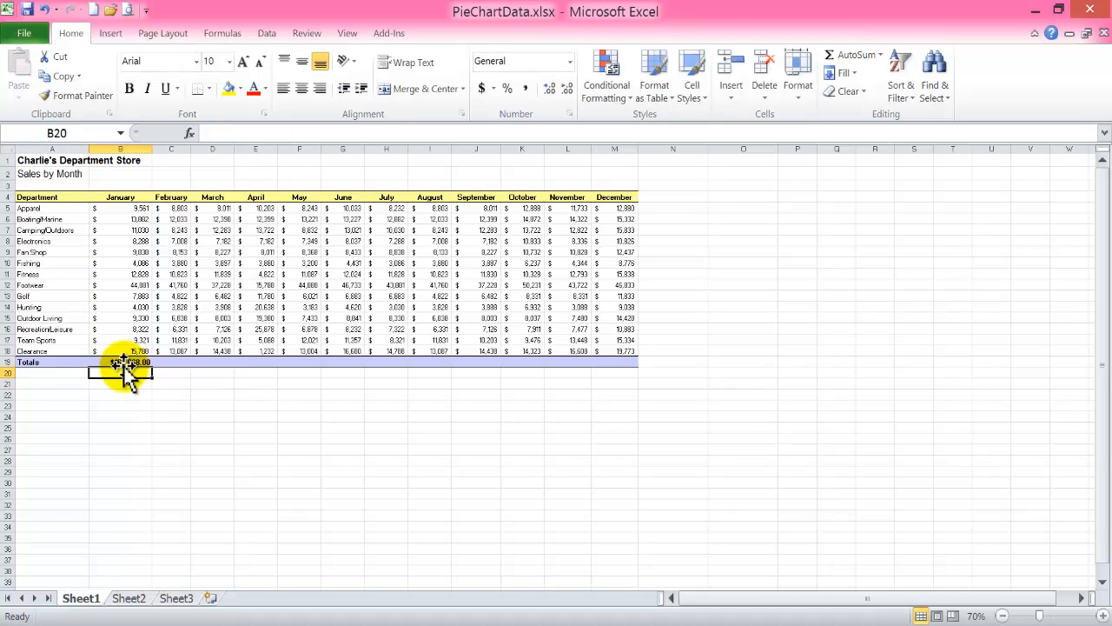
# Fill the January total formula across row 19 through December and check the copied formulas for March and April.
pyautogui.click(124, 361)
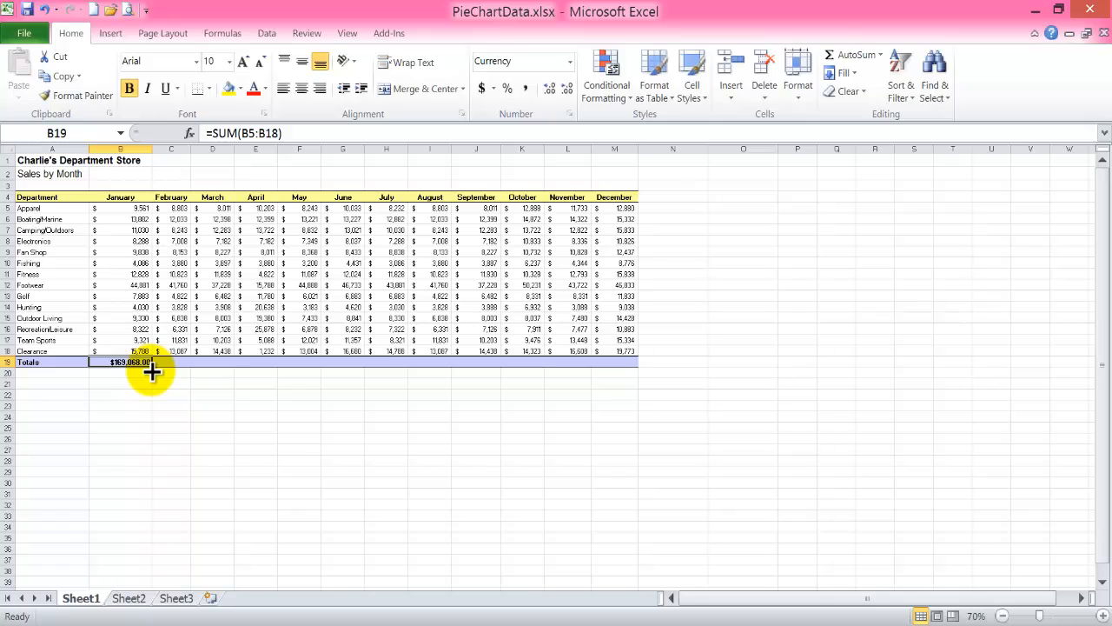
pyautogui.moveTo(151, 368); pyautogui.dragTo(626, 373)
pyautogui.click(171, 384)
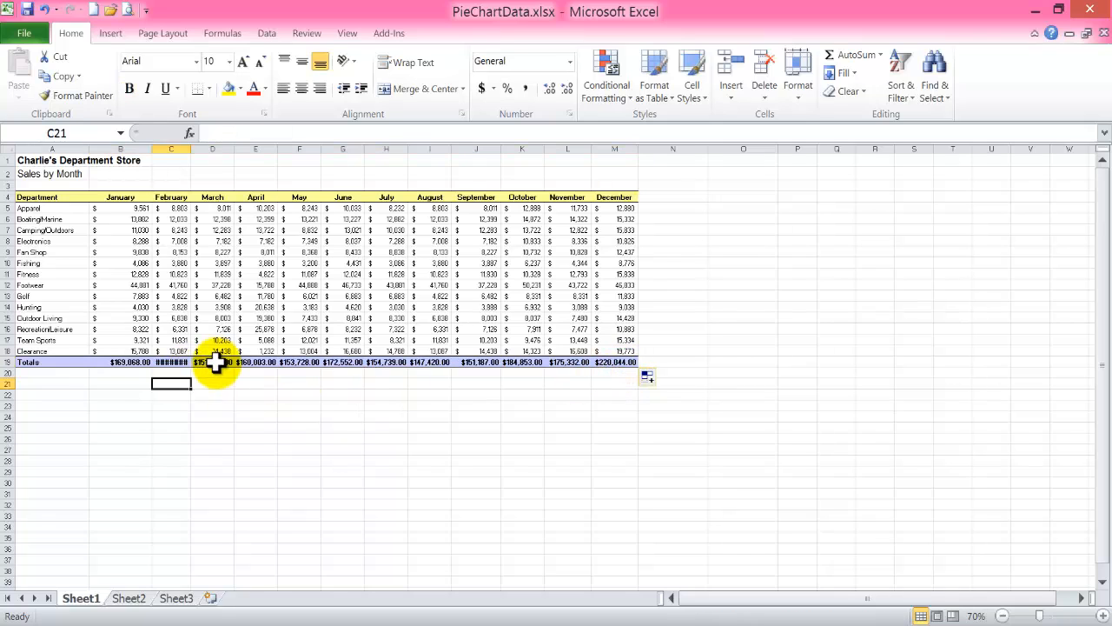
pyautogui.click(215, 361)
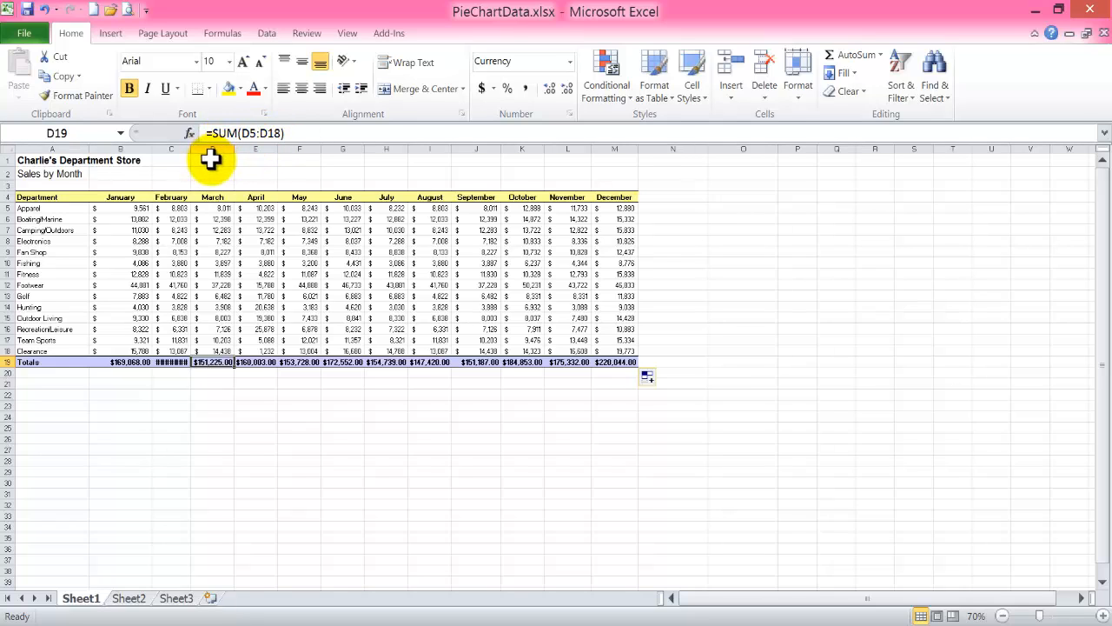
pyautogui.click(271, 364)
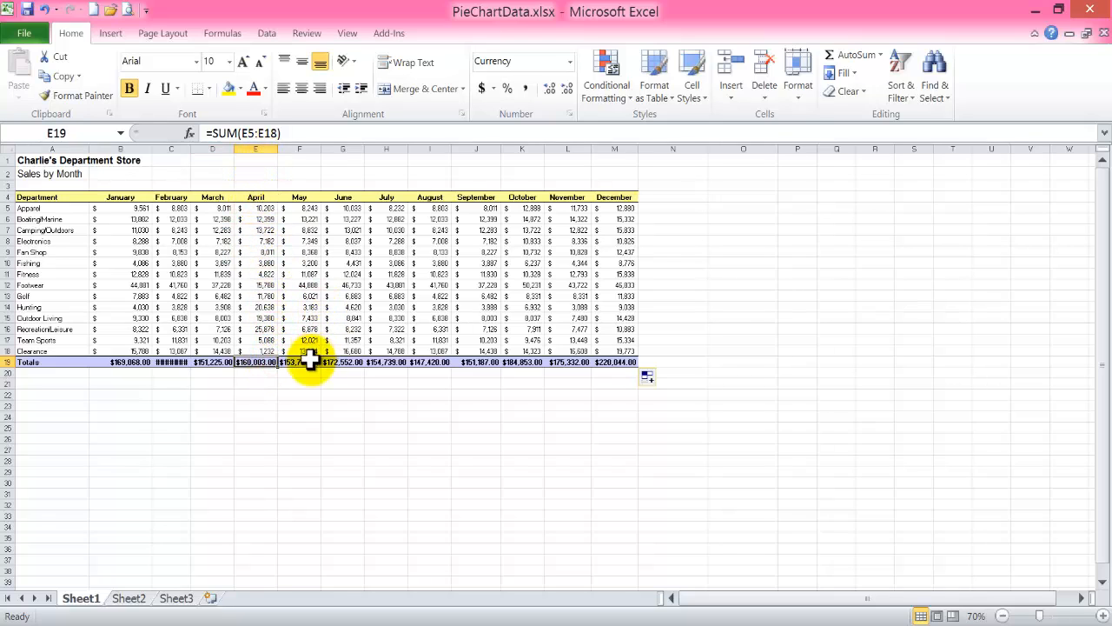
# Auto-fit column C to the width of the February total.
pyautogui.click(170, 383)
pyautogui.click(168, 364)
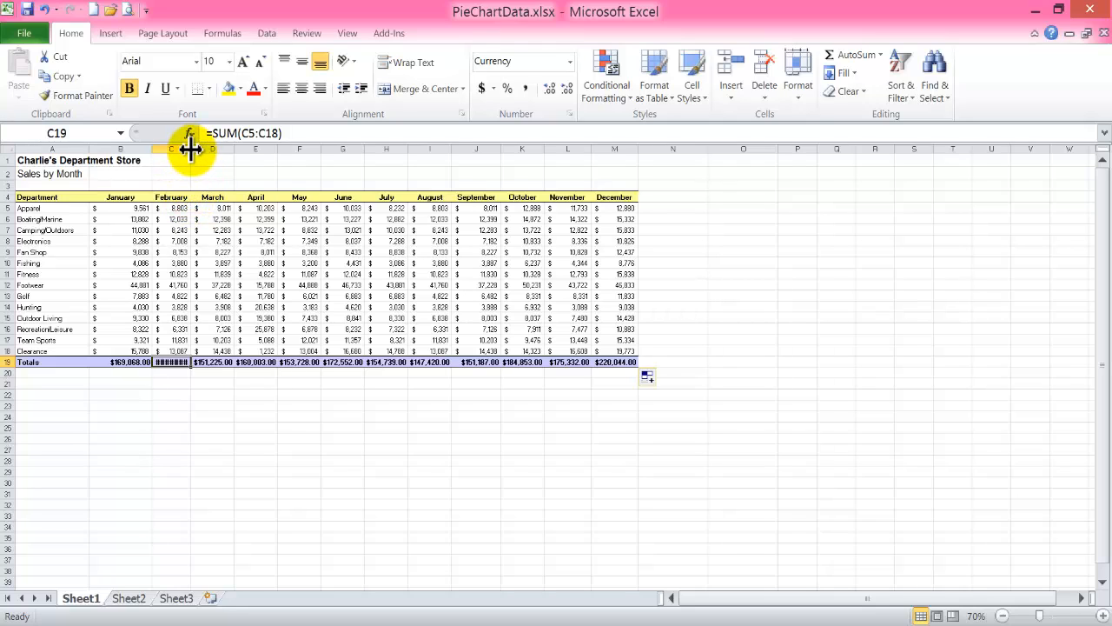
pyautogui.moveTo(189, 149)
pyautogui.mouseDown()
pyautogui.moveTo(201, 150)
pyautogui.moveTo(188, 151)
pyautogui.mouseUp()
pyautogui.click(189, 154)
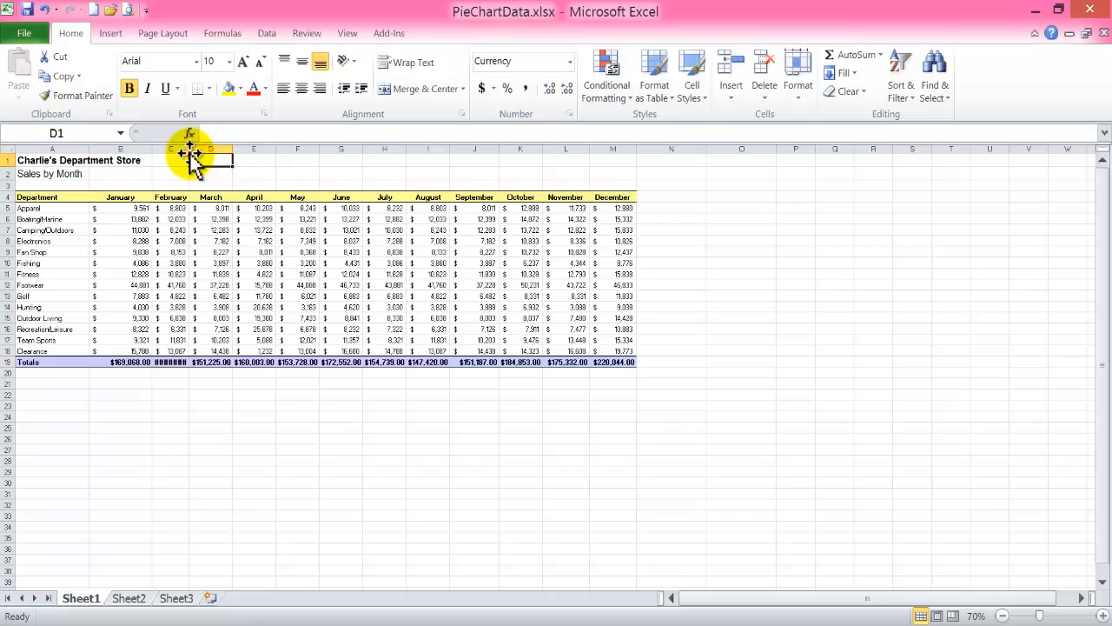
pyautogui.doubleClick(189, 150)
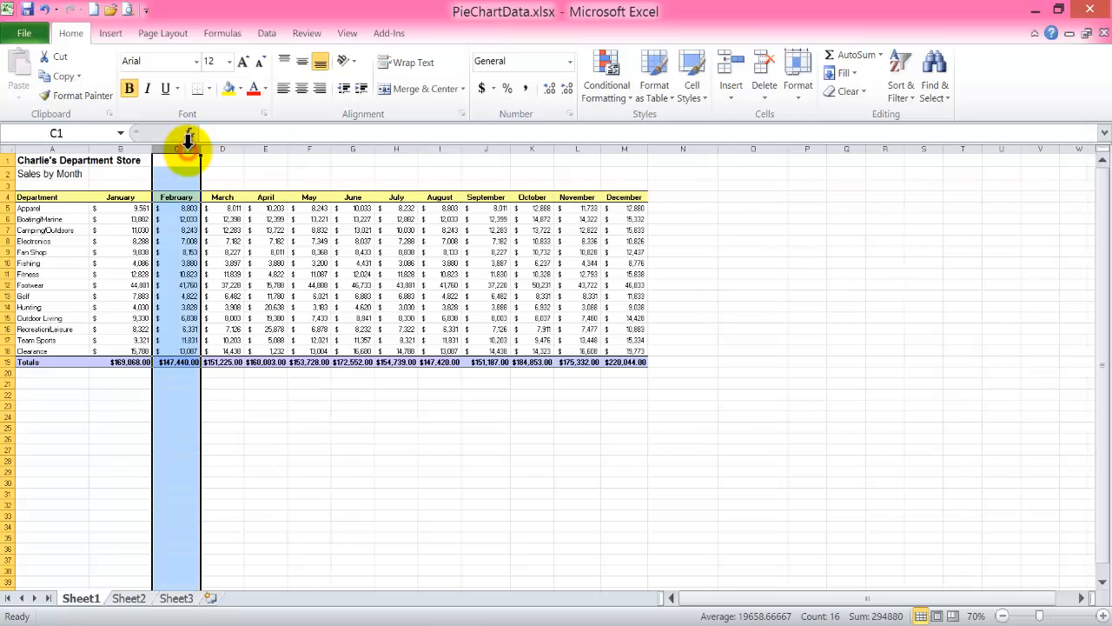
pyautogui.click(218, 376)
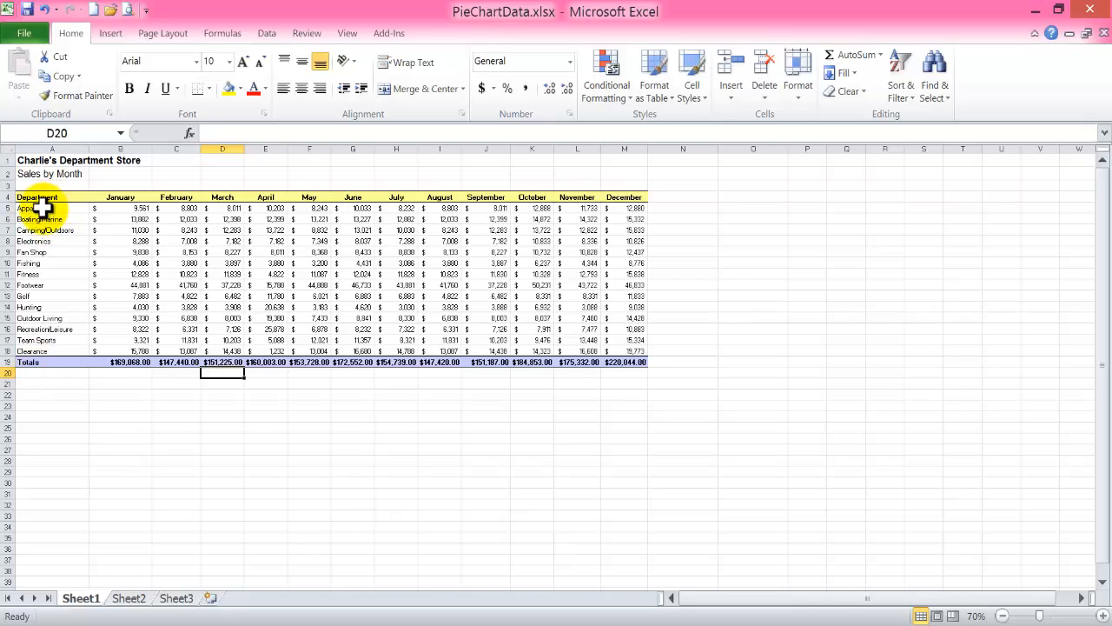
# Apply a Thick Box Border around the department names in A5:A18 on Sheet1.
pyautogui.moveTo(41, 207); pyautogui.dragTo(57, 346)
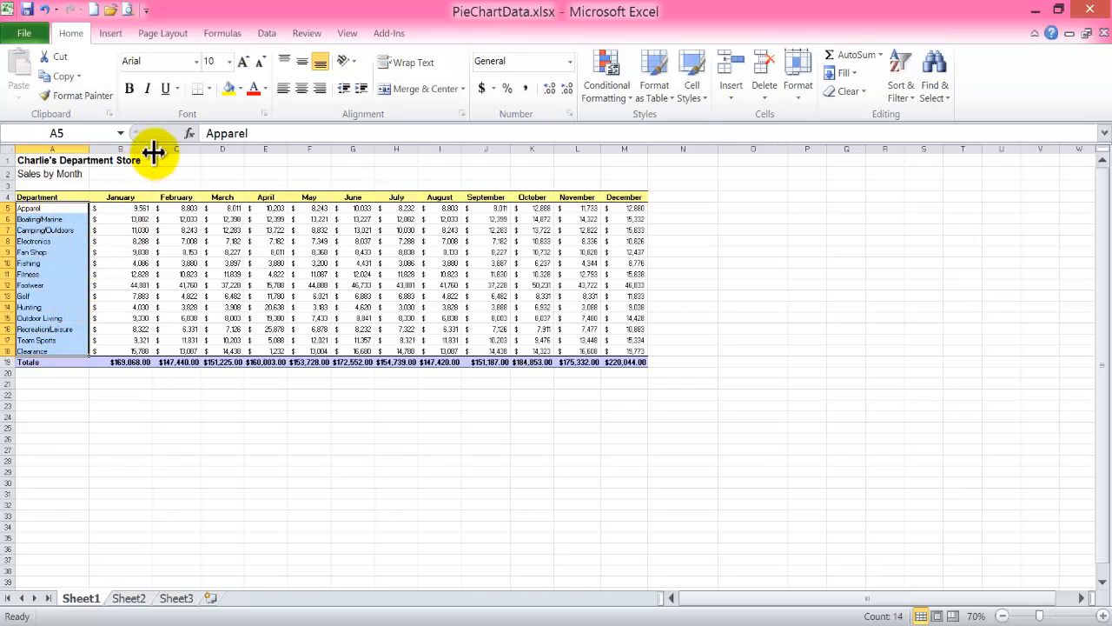
pyautogui.click(209, 88)
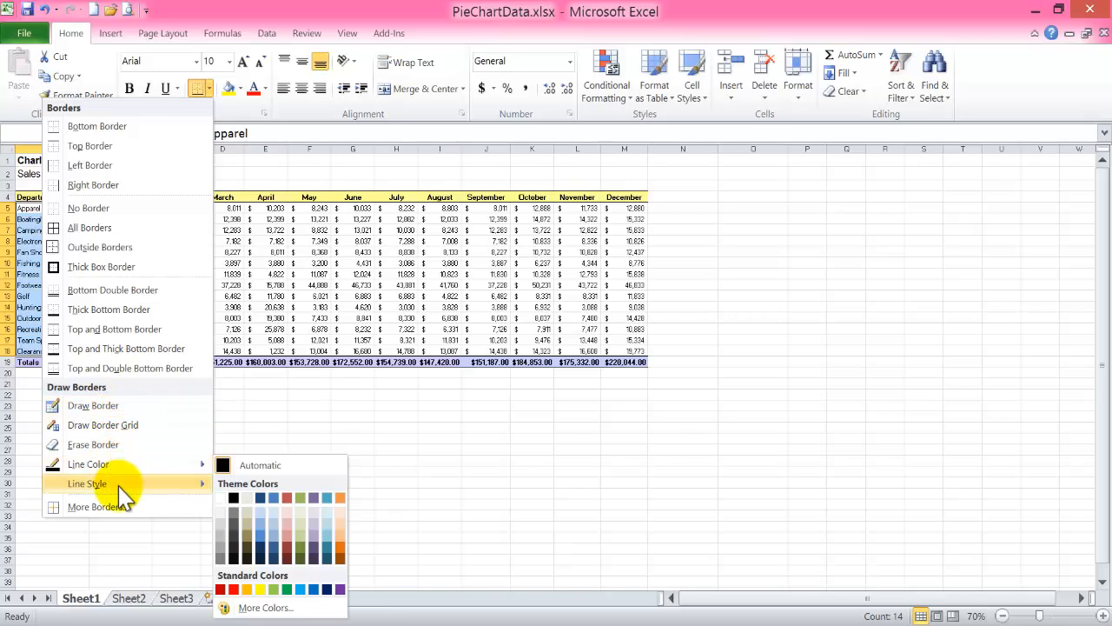
pyautogui.moveTo(120, 485)
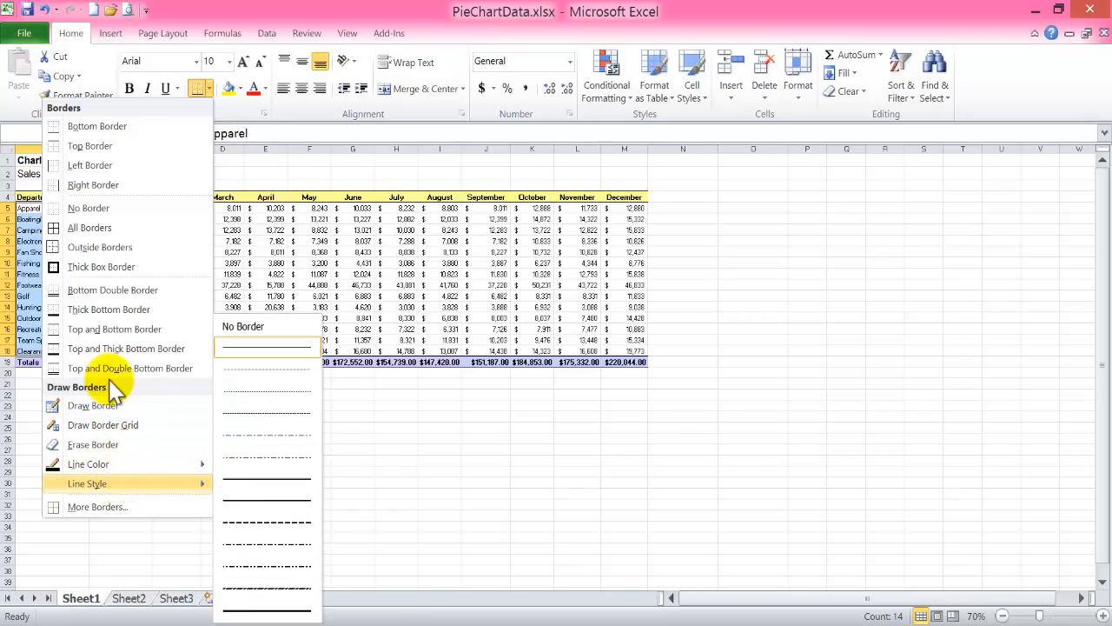
pyautogui.click(102, 266)
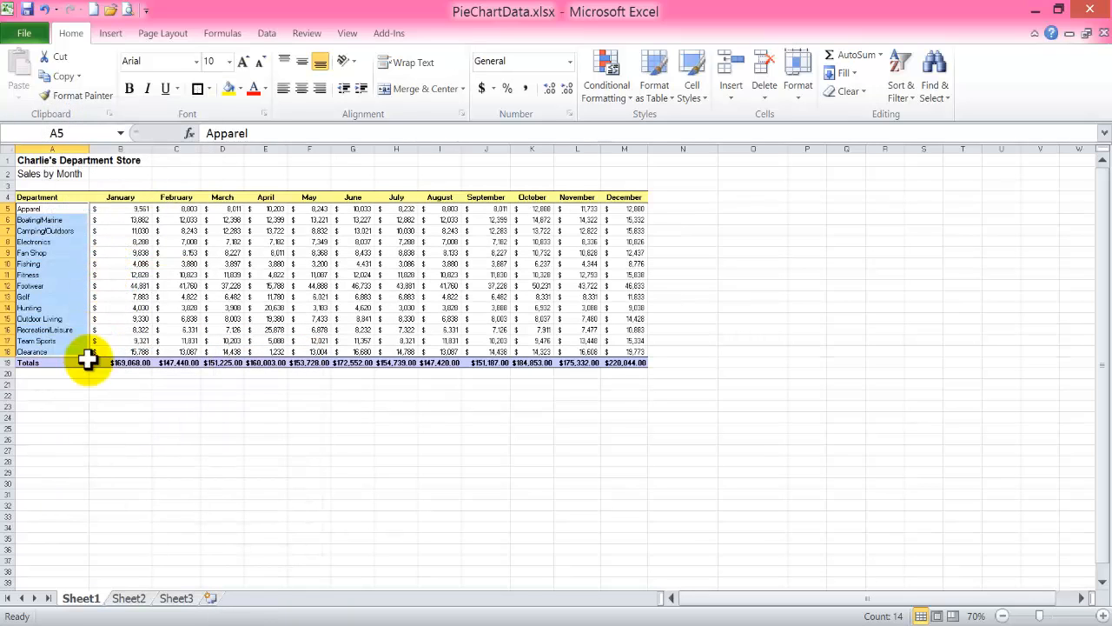
pyautogui.click(44, 406)
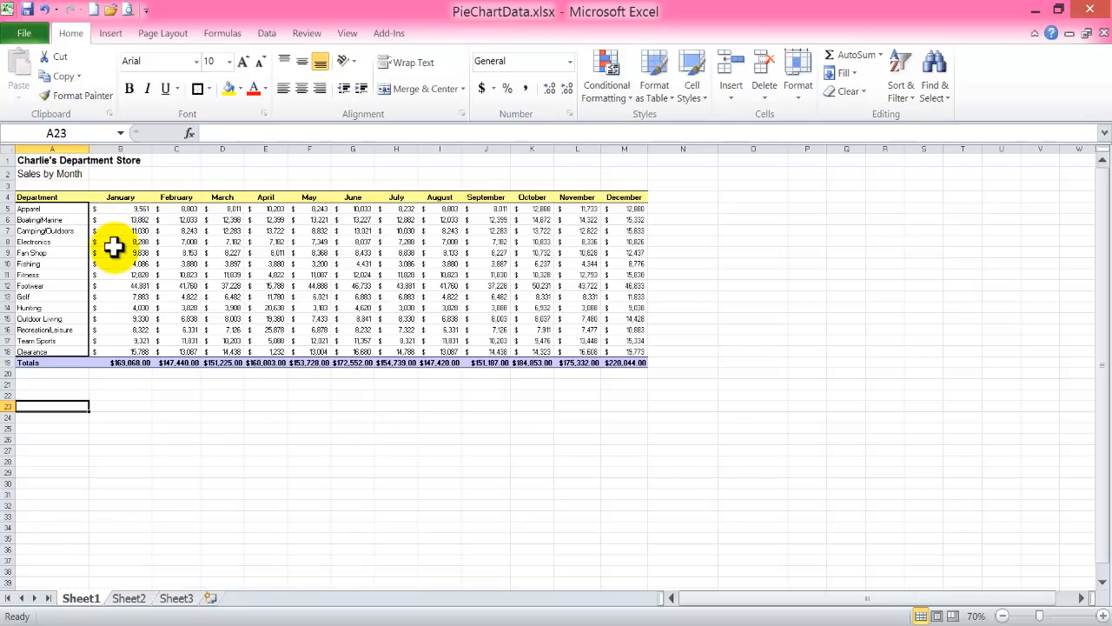
# On Sheet2, clear the duplicate department and month headings from rows 9 and 11.
pyautogui.click(129, 598)
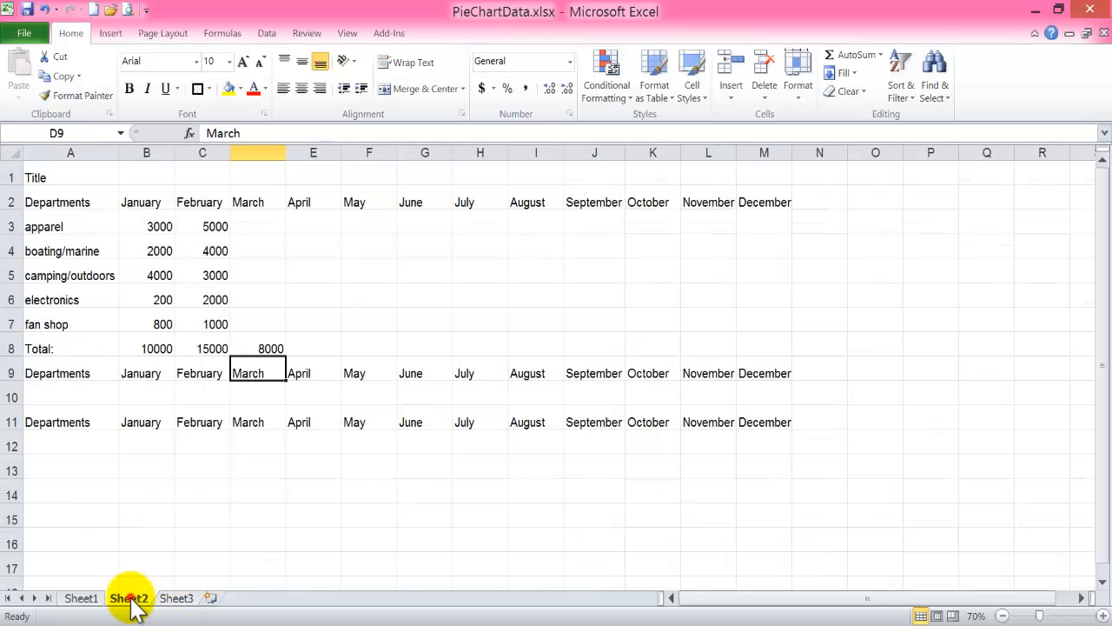
pyautogui.click(9, 369)
pyautogui.press('Delete')
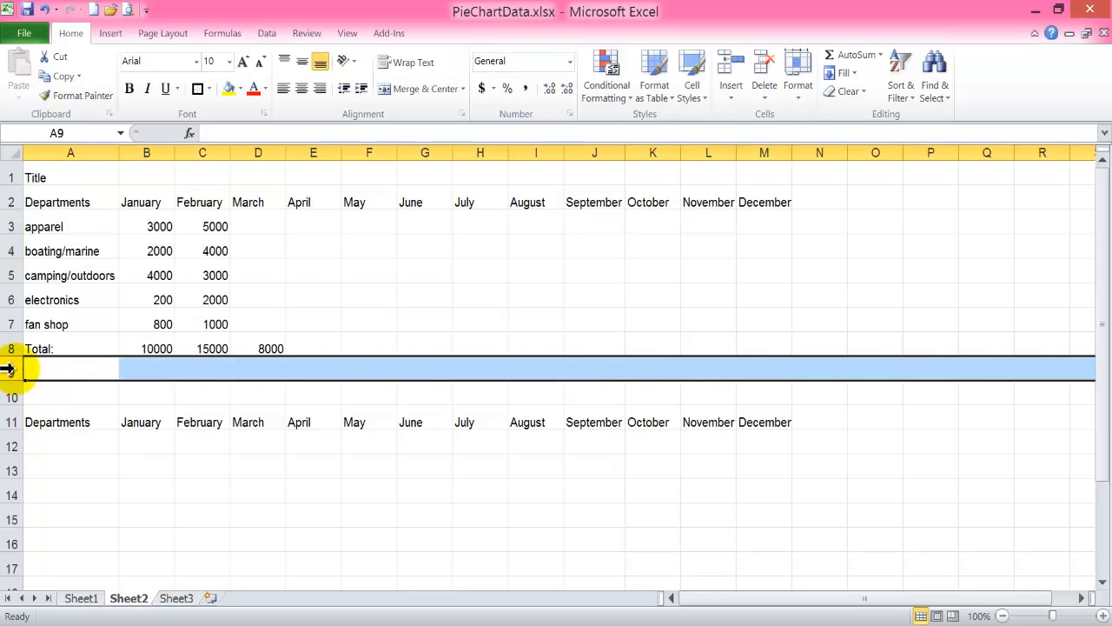
pyautogui.click(9, 421)
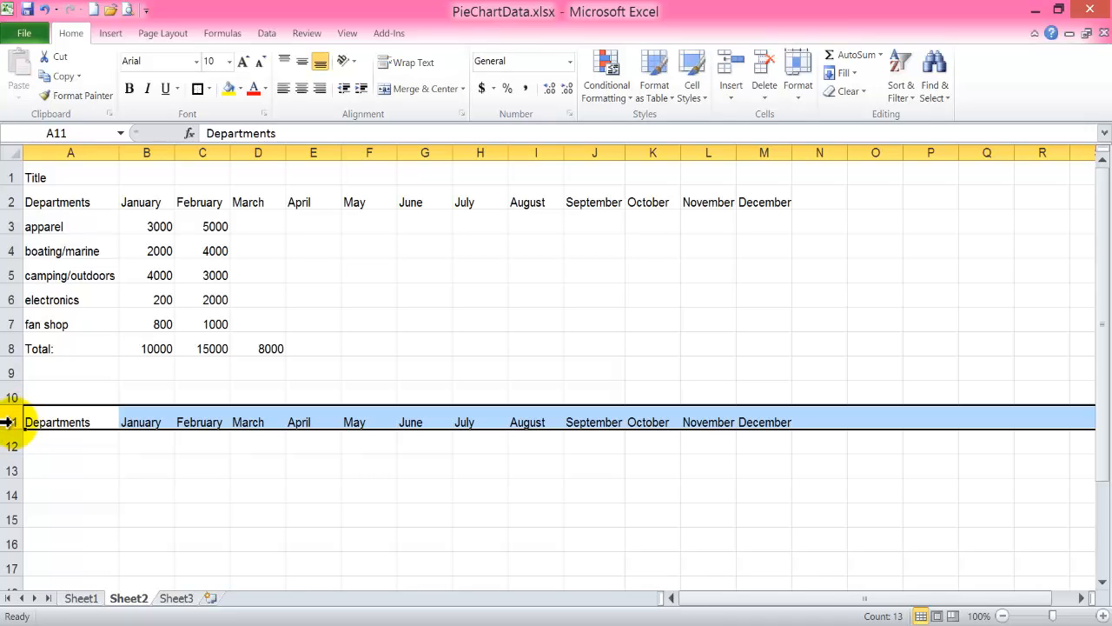
pyautogui.press('Delete')
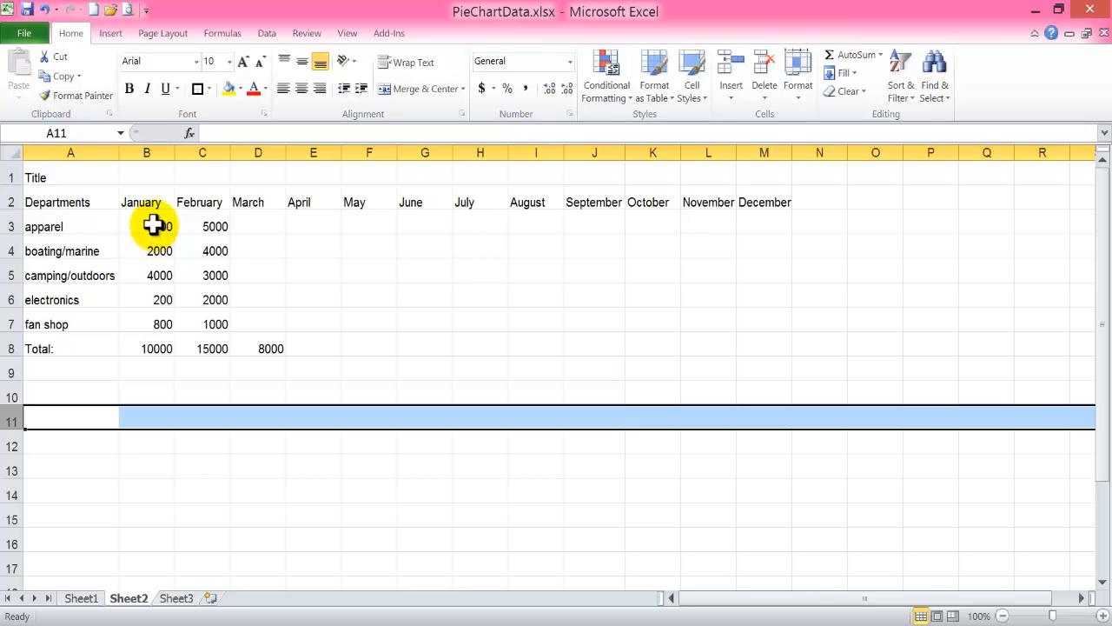
# Format the figures and totals in B3:D8 on Sheet2 as Currency.
pyautogui.moveTo(153, 225); pyautogui.dragTo(250, 351)
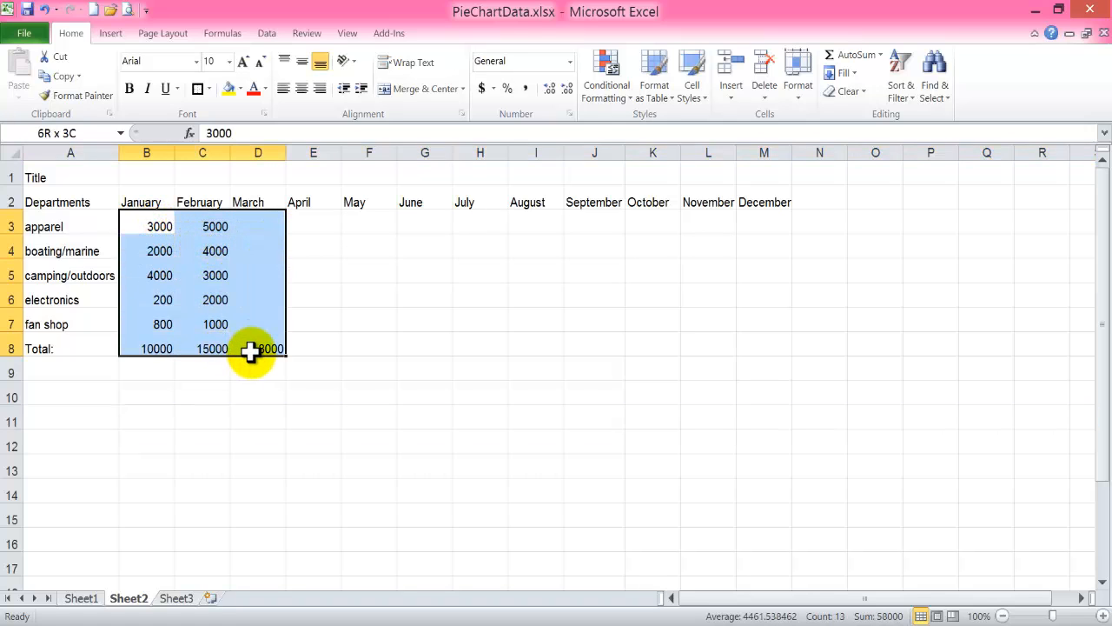
pyautogui.click(572, 62)
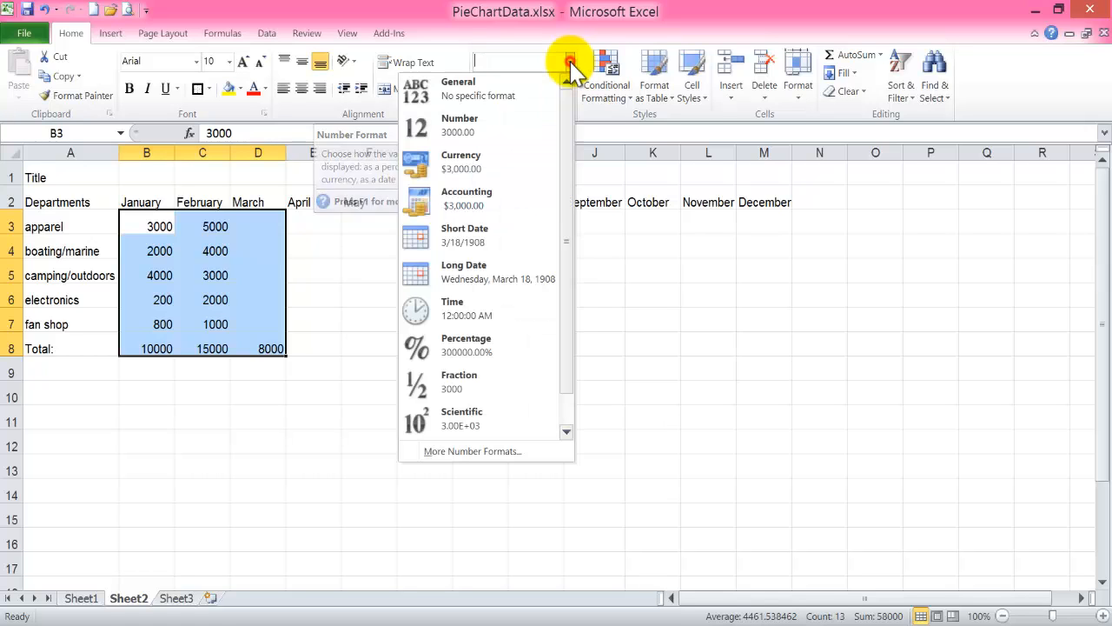
pyautogui.click(481, 167)
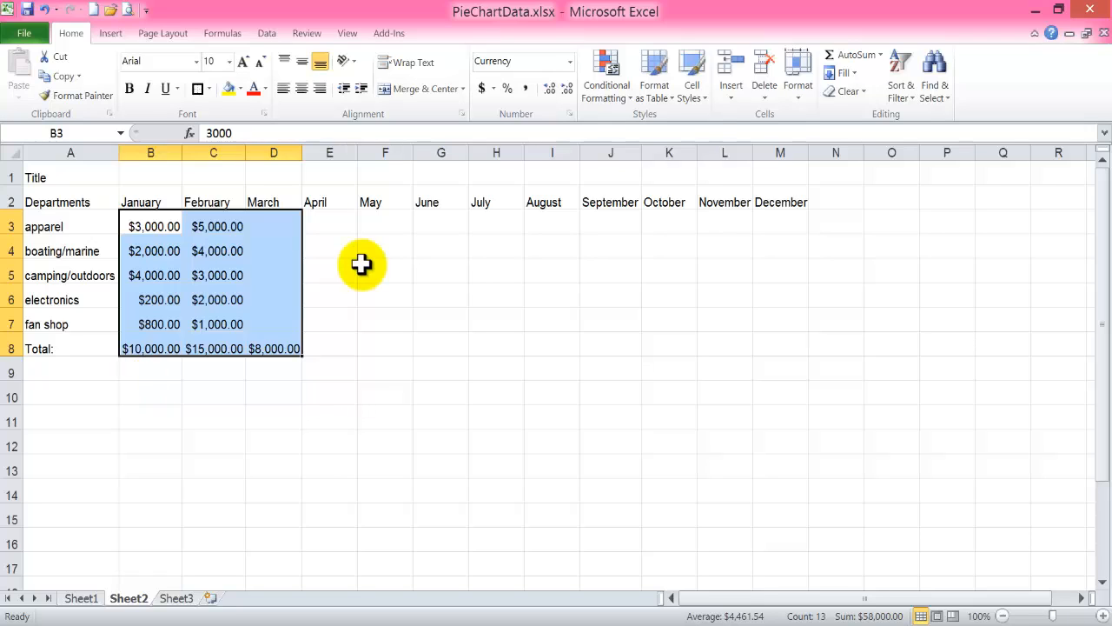
# Try four decimal places on the currency figures in B3:D8, and reduce them to zero decimal places.
pyautogui.click(548, 90)
pyautogui.click(547, 91)
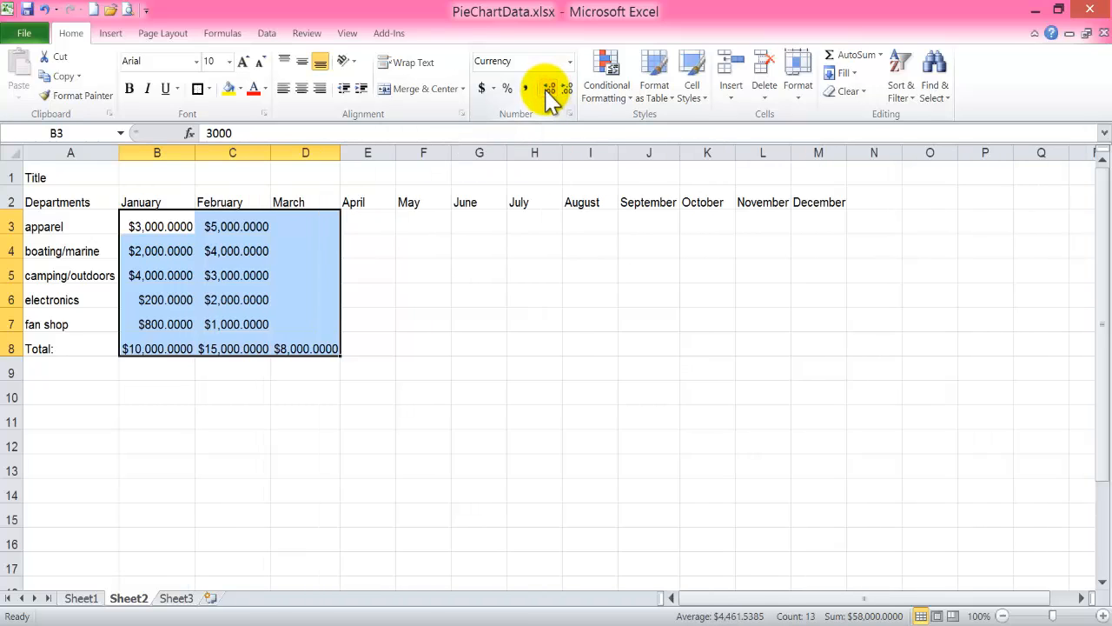
pyautogui.click(567, 89)
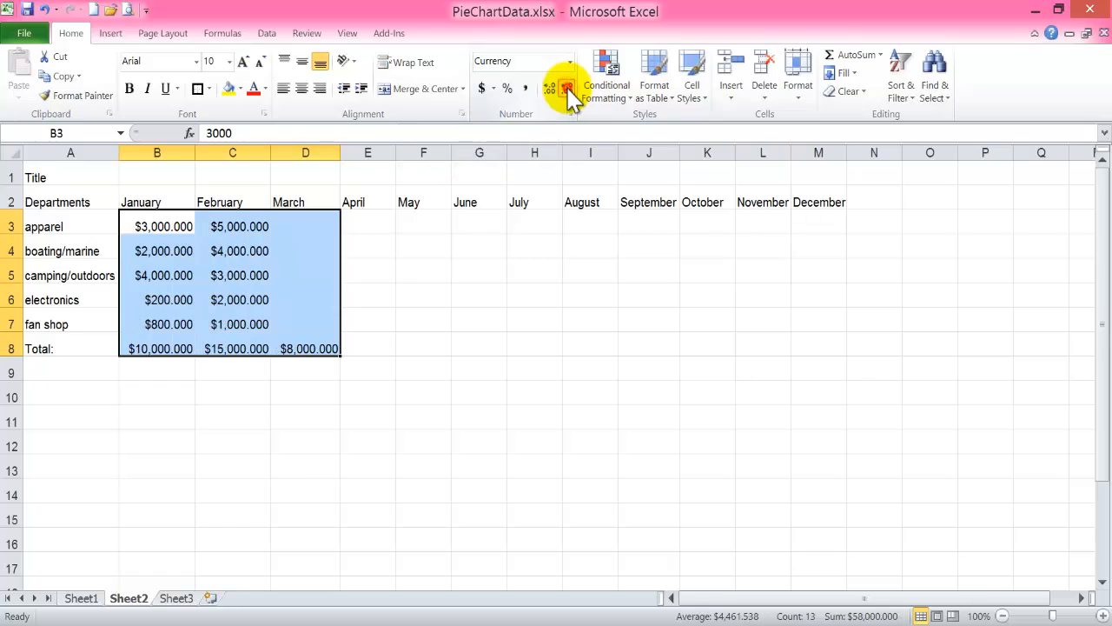
pyautogui.click(567, 87)
pyautogui.click(567, 87)
pyautogui.click(568, 86)
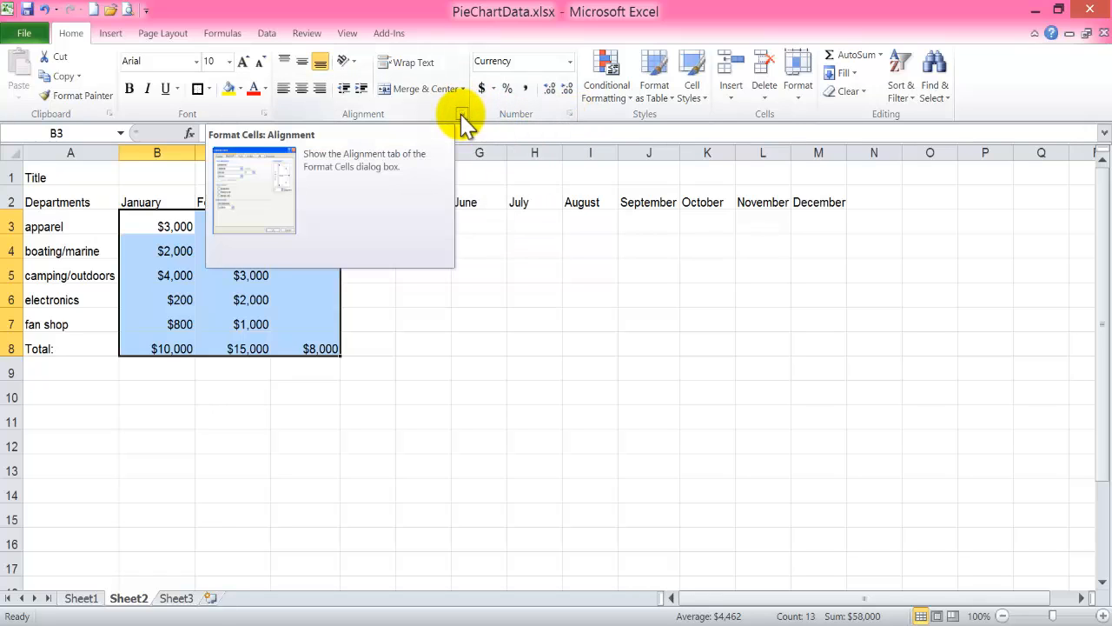
# Examine the General, Number and Percentage categories in the Format Cells dialog for B3:D8.
pyautogui.click(569, 113)
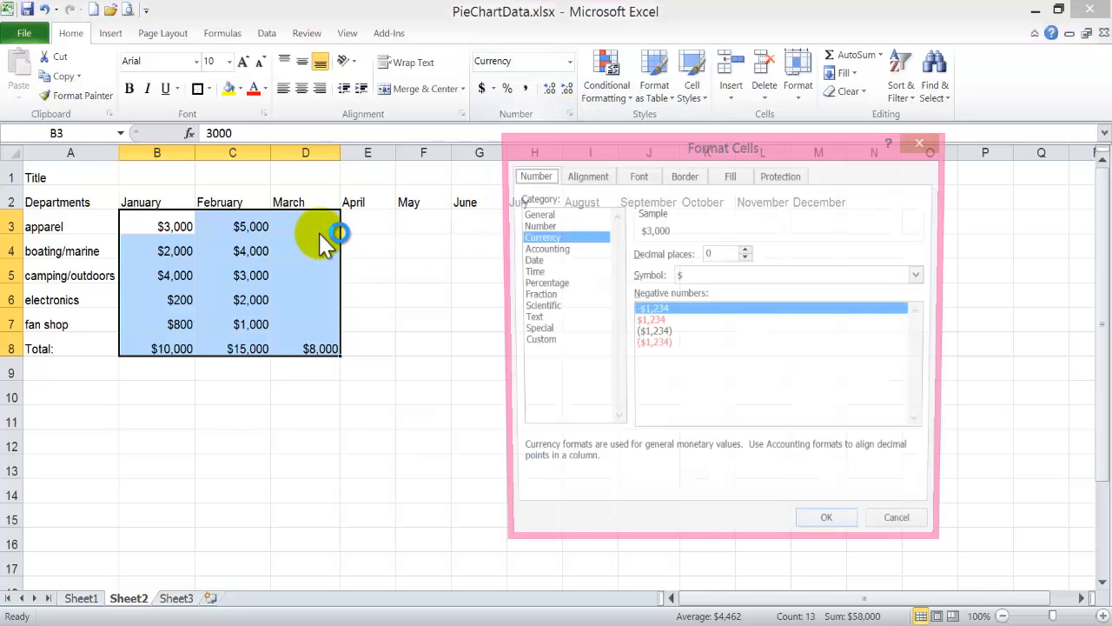
pyautogui.moveTo(565, 153); pyautogui.dragTo(484, 114)
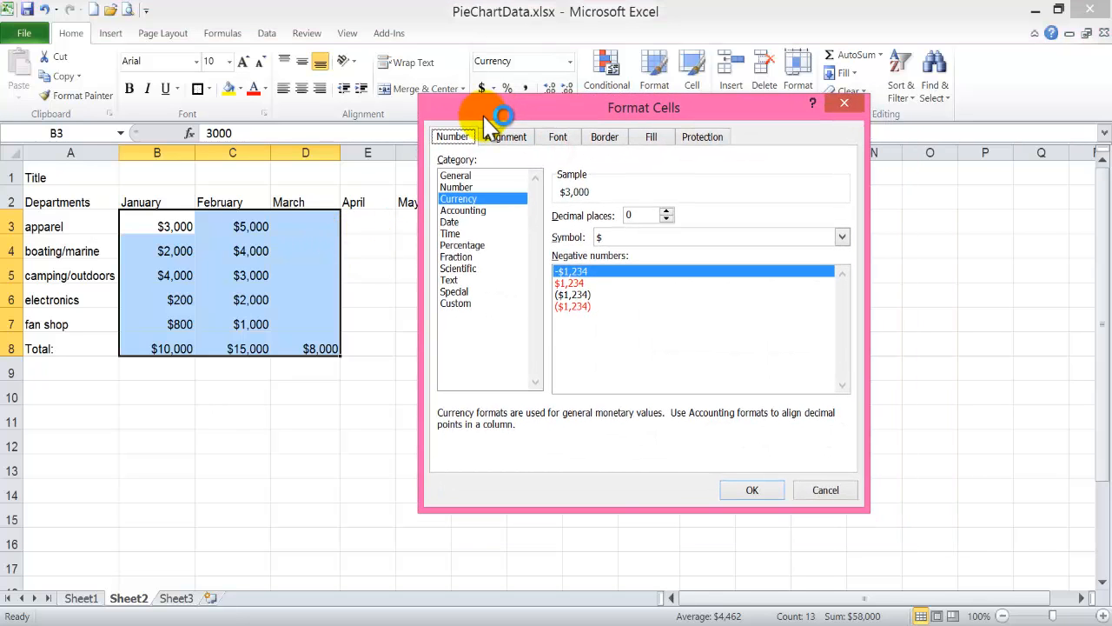
pyautogui.click(474, 175)
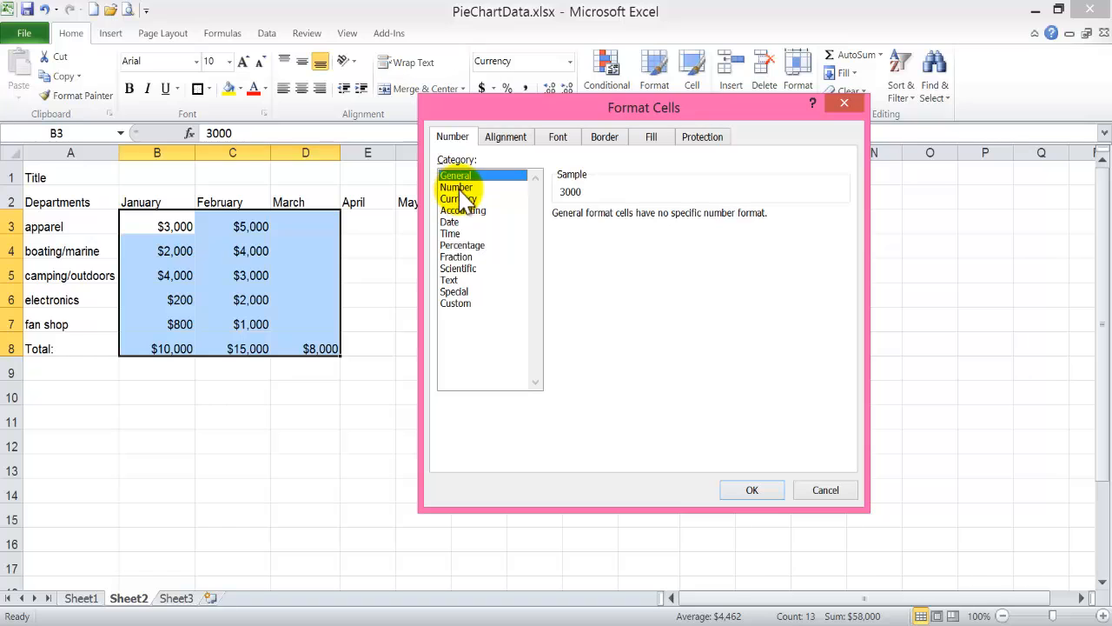
pyautogui.click(459, 187)
pyautogui.click(468, 246)
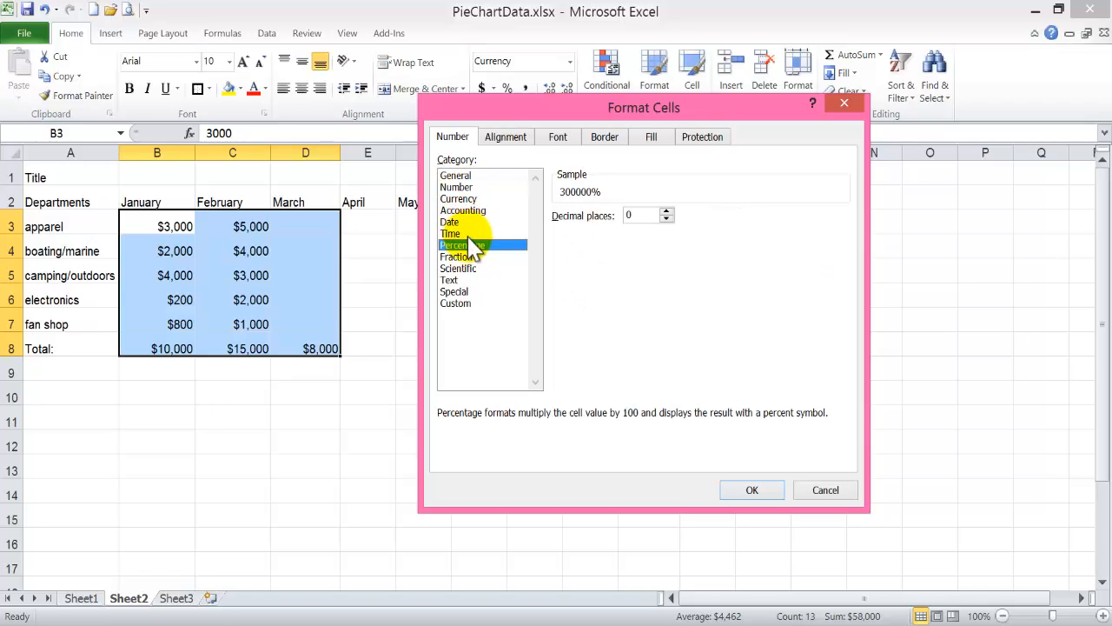
# Try Center for both horizontal and vertical alignment in the cell format, with Wrap text enabled.
pyautogui.click(504, 139)
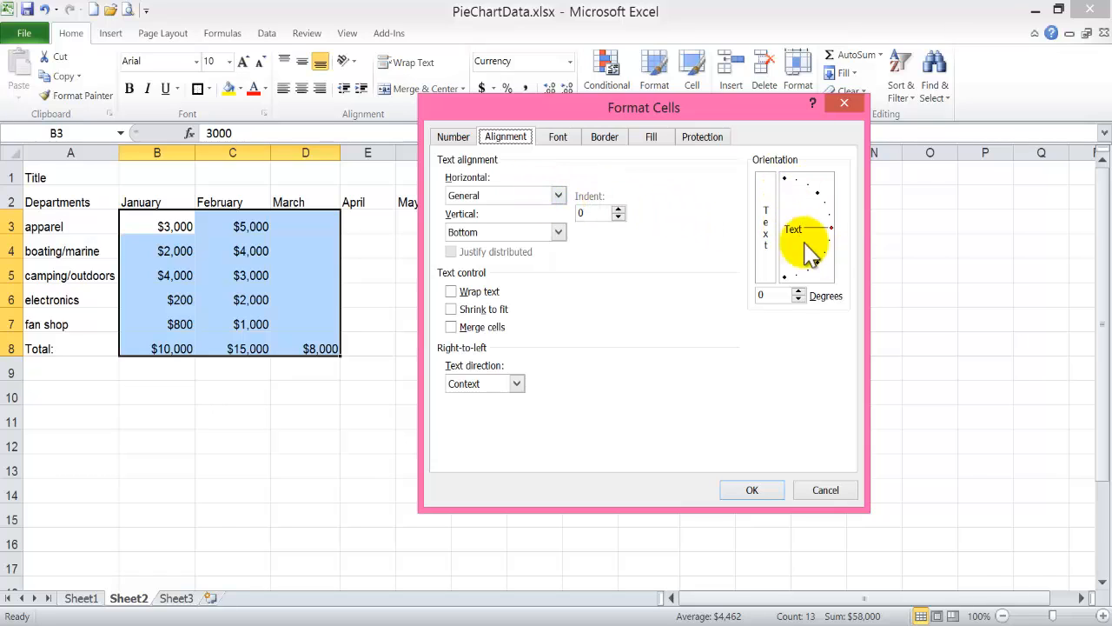
pyautogui.click(559, 195)
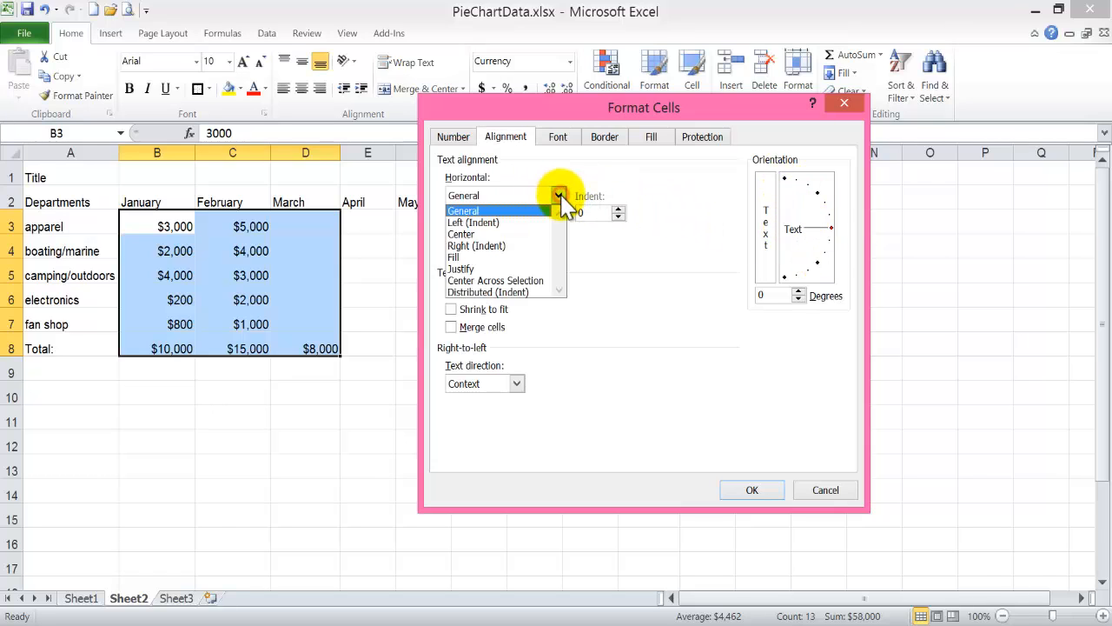
pyautogui.click(536, 234)
pyautogui.click(551, 233)
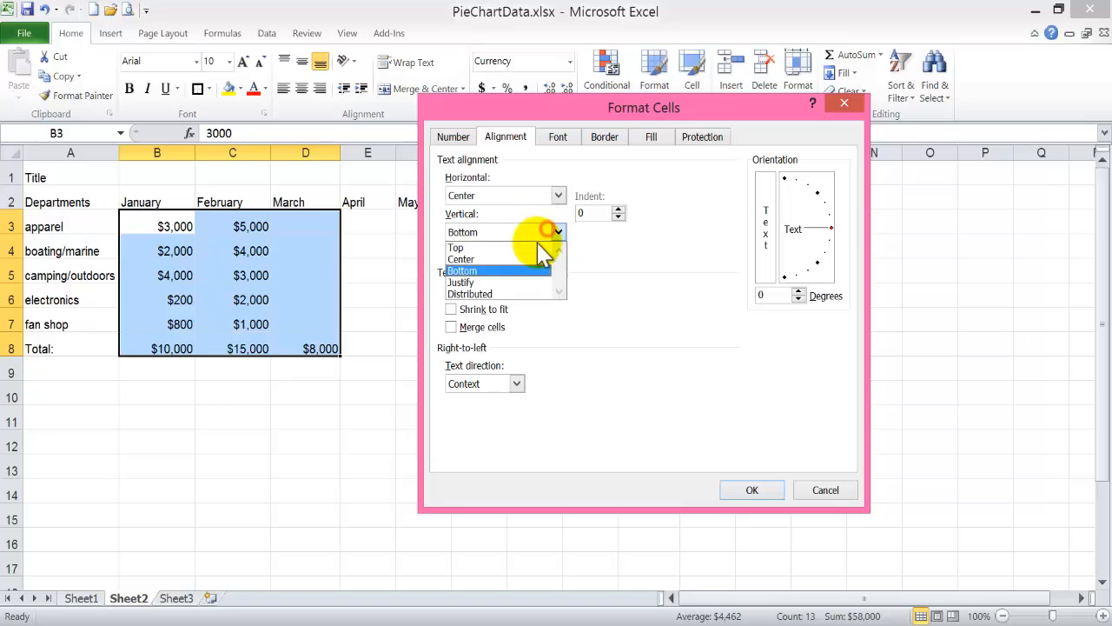
pyautogui.click(527, 259)
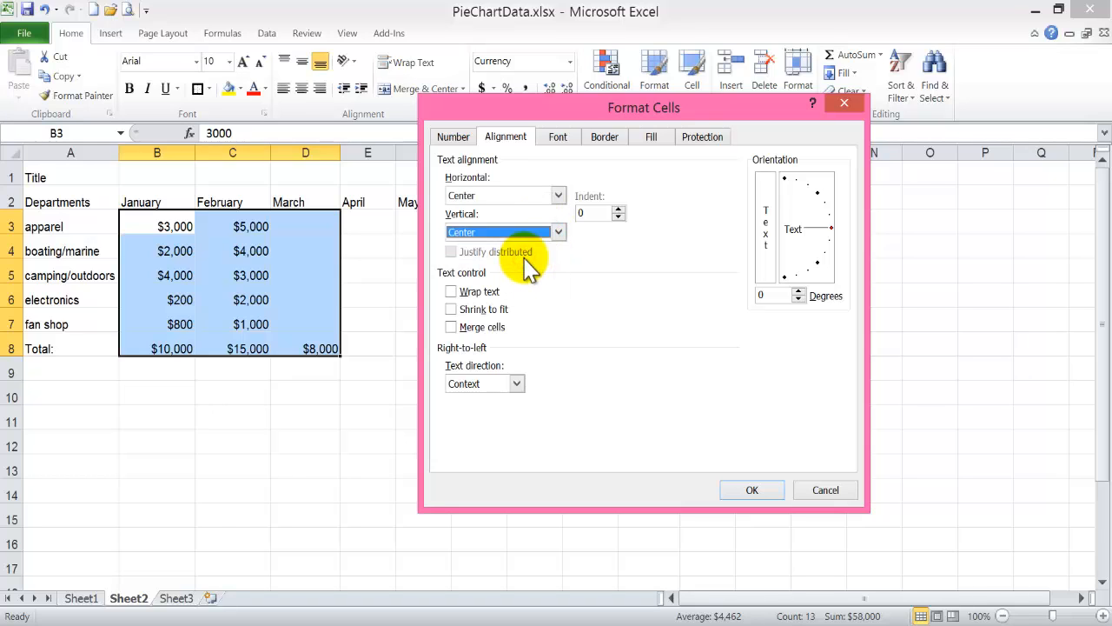
pyautogui.click(469, 296)
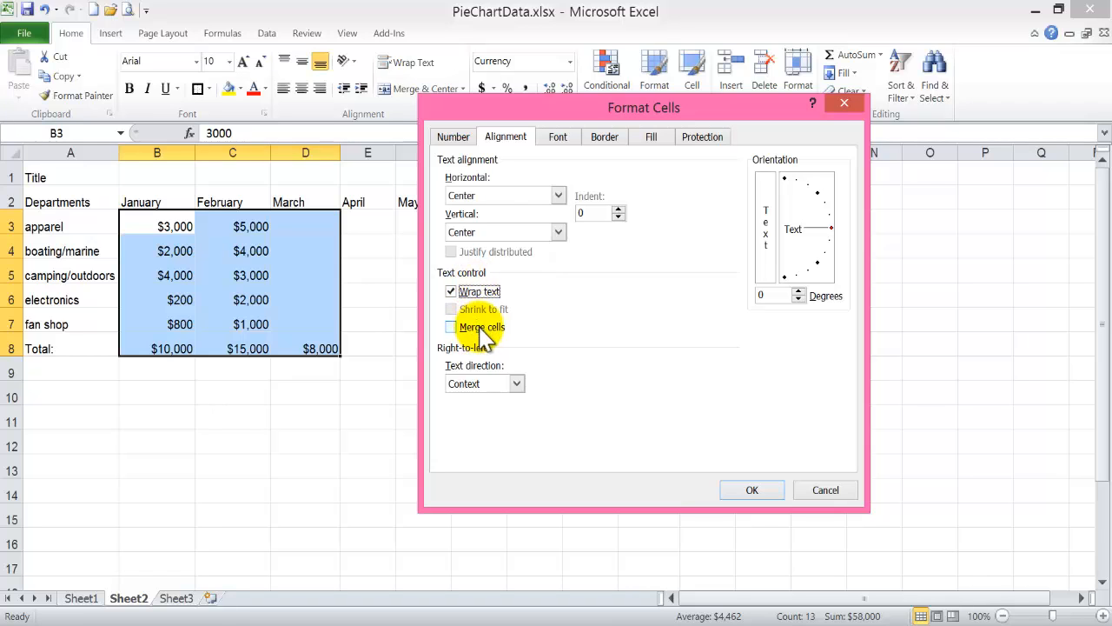
# Examine the font, border and fill options in the Format Cells dialog, and discard the pending format changes.
pyautogui.click(557, 139)
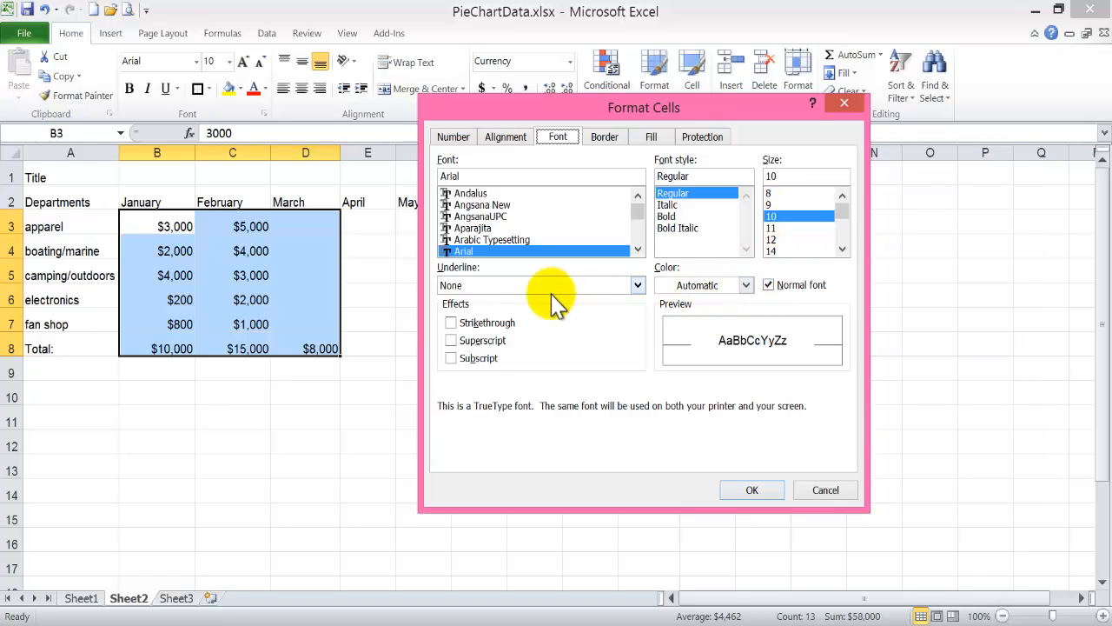
pyautogui.click(602, 139)
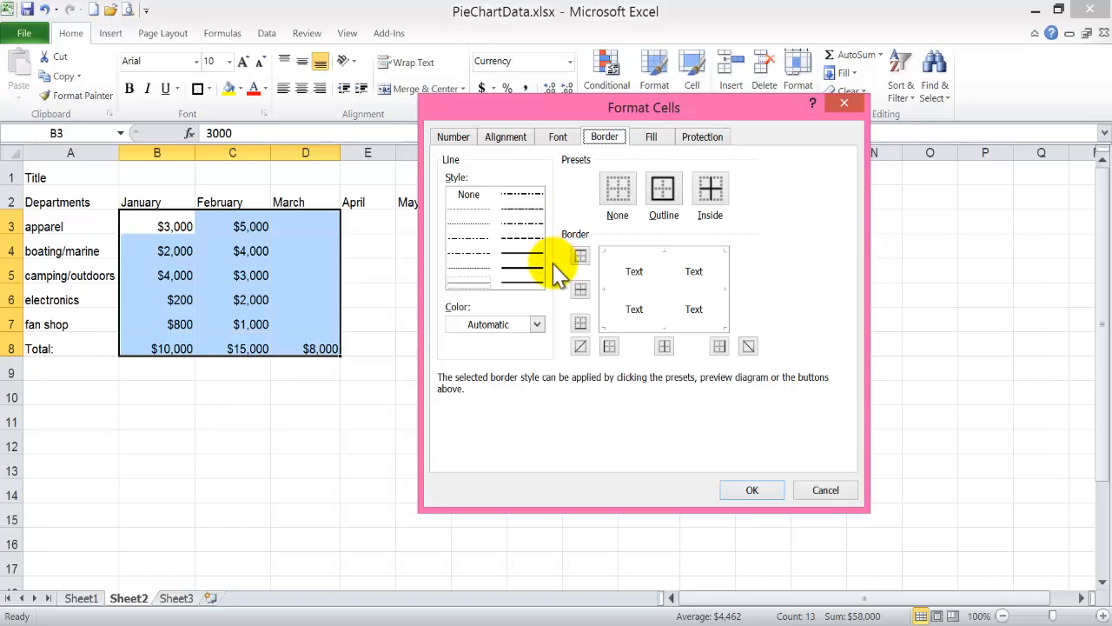
pyautogui.click(651, 136)
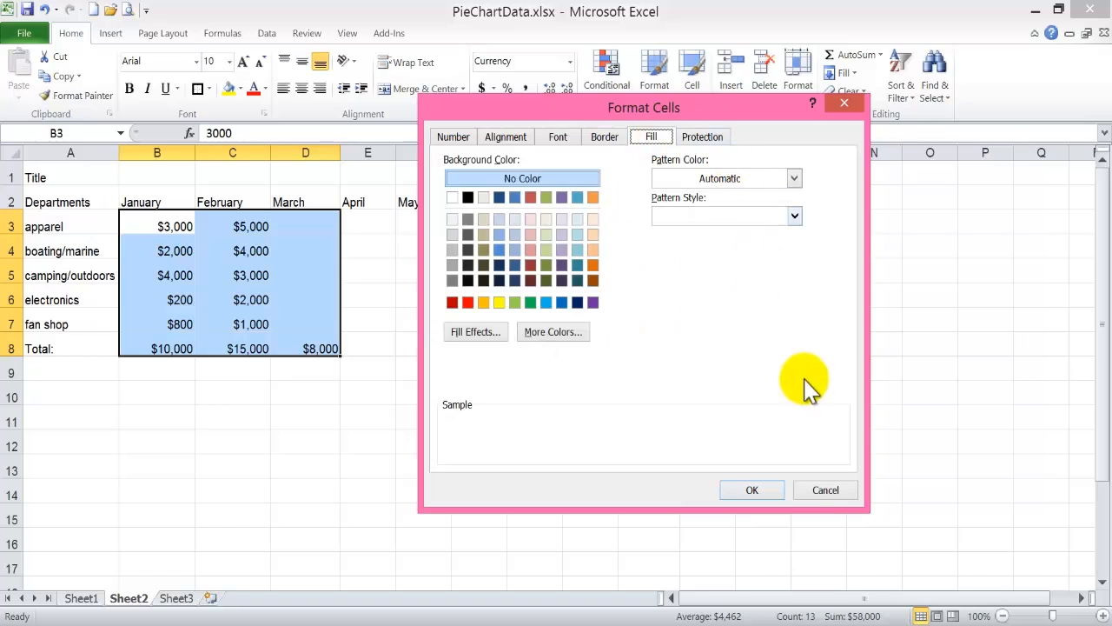
pyautogui.click(824, 492)
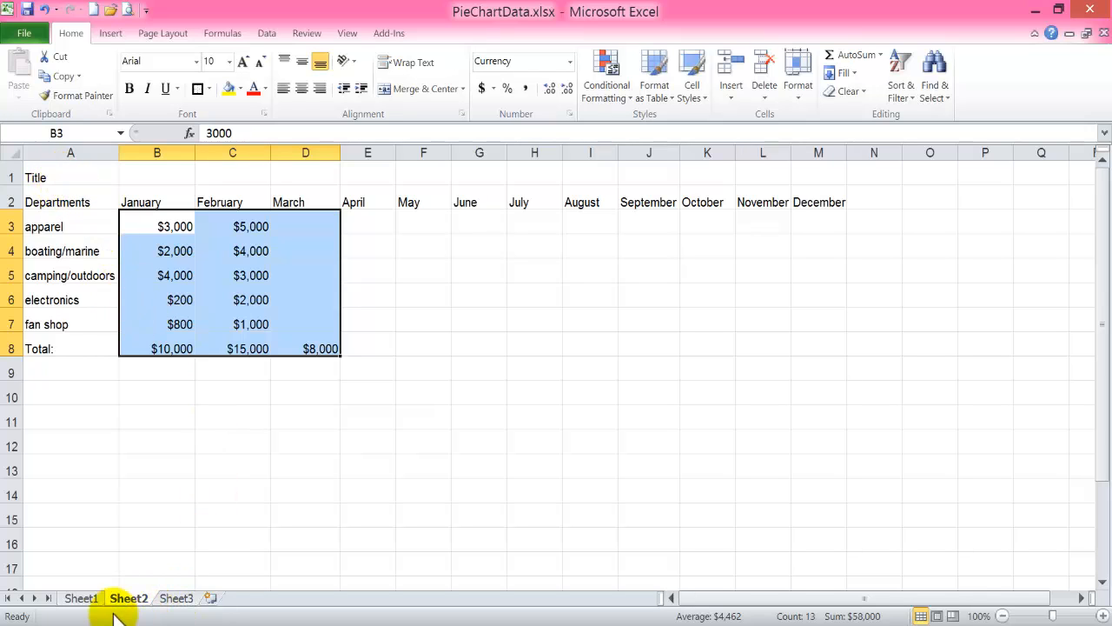
# On Sheet1, merge and center the title "Charlie's Department Store" across A1:M1.
pyautogui.click(82, 598)
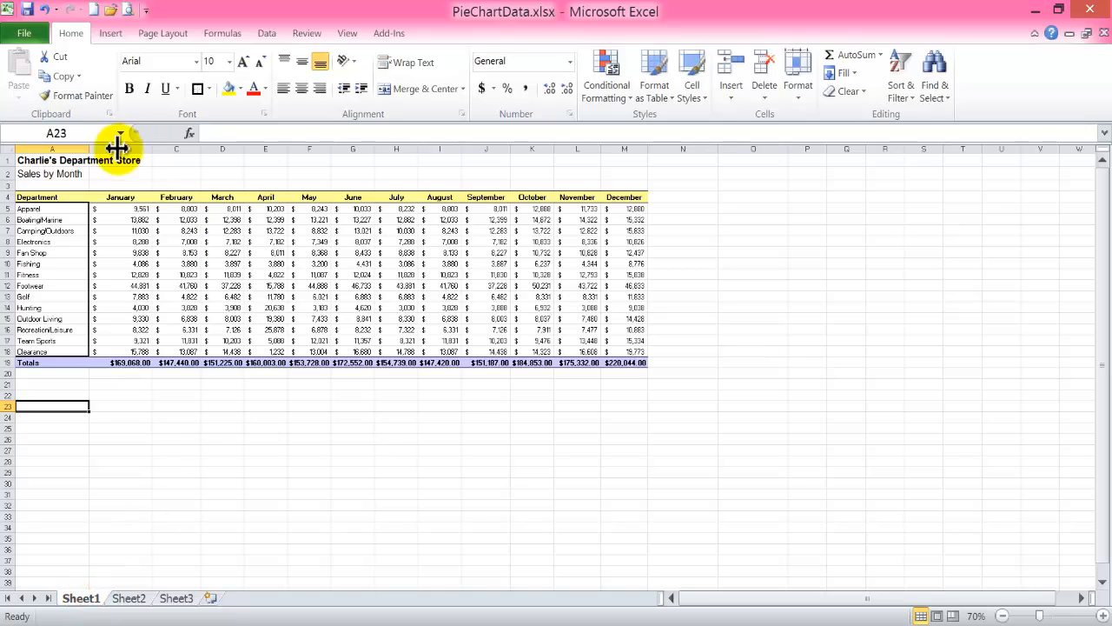
pyautogui.click(28, 161)
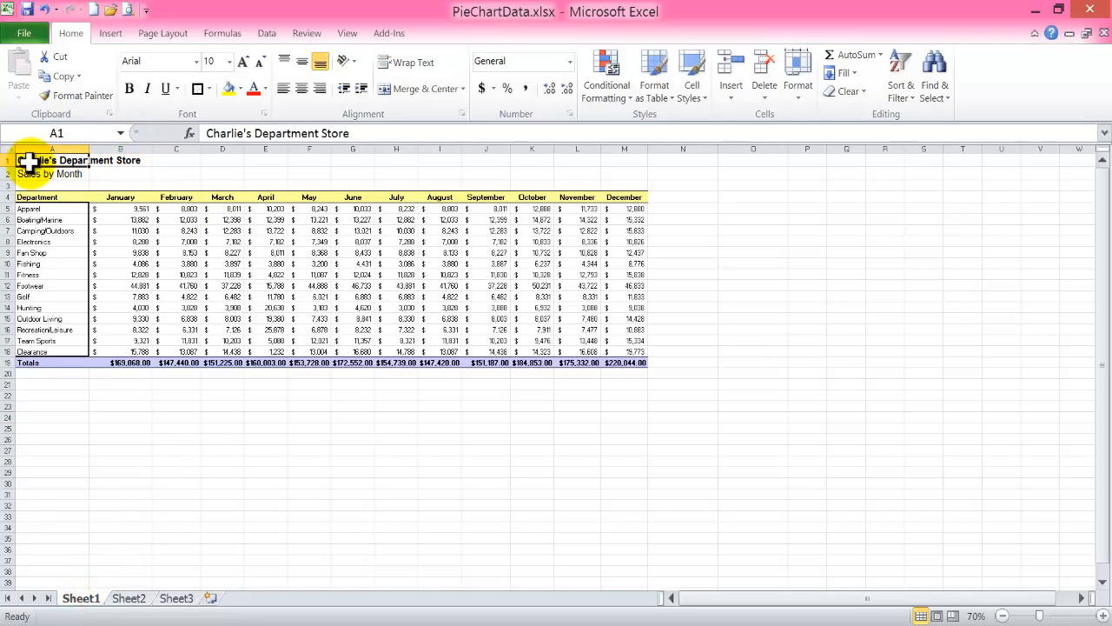
pyautogui.click(124, 175)
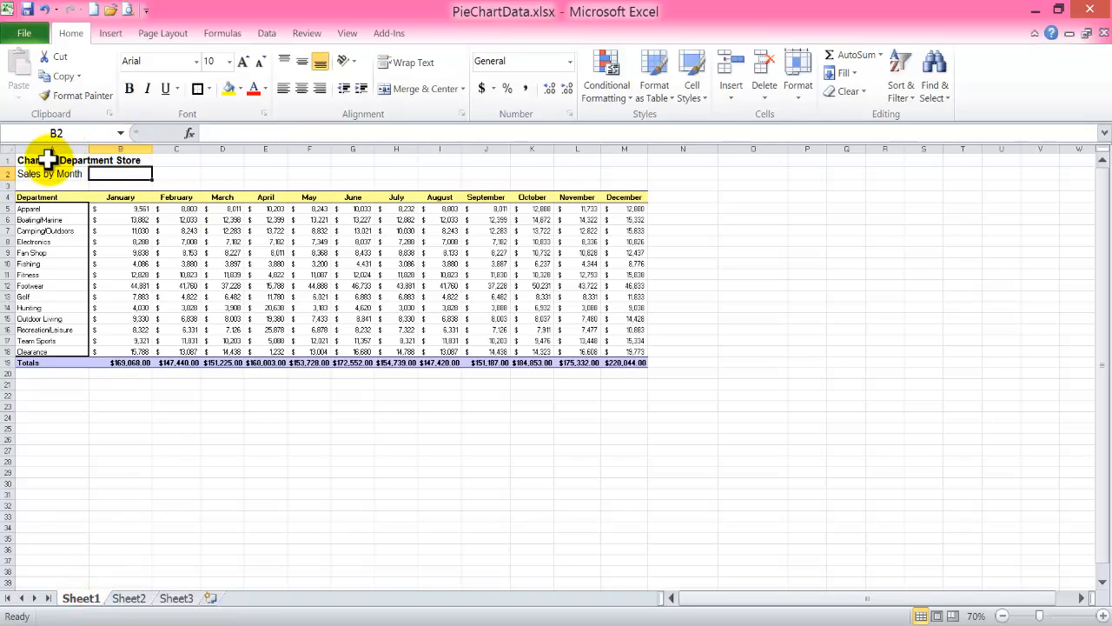
pyautogui.click(48, 161)
pyautogui.moveTo(73, 160); pyautogui.dragTo(638, 156)
pyautogui.moveTo(640, 157); pyautogui.dragTo(639, 158)
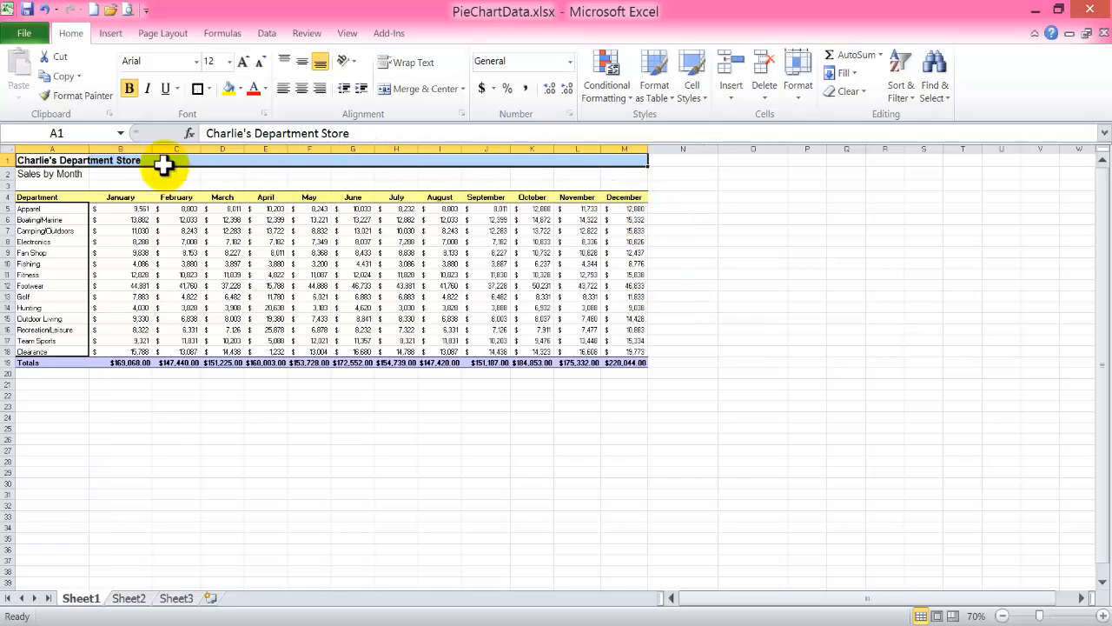
pyautogui.click(424, 91)
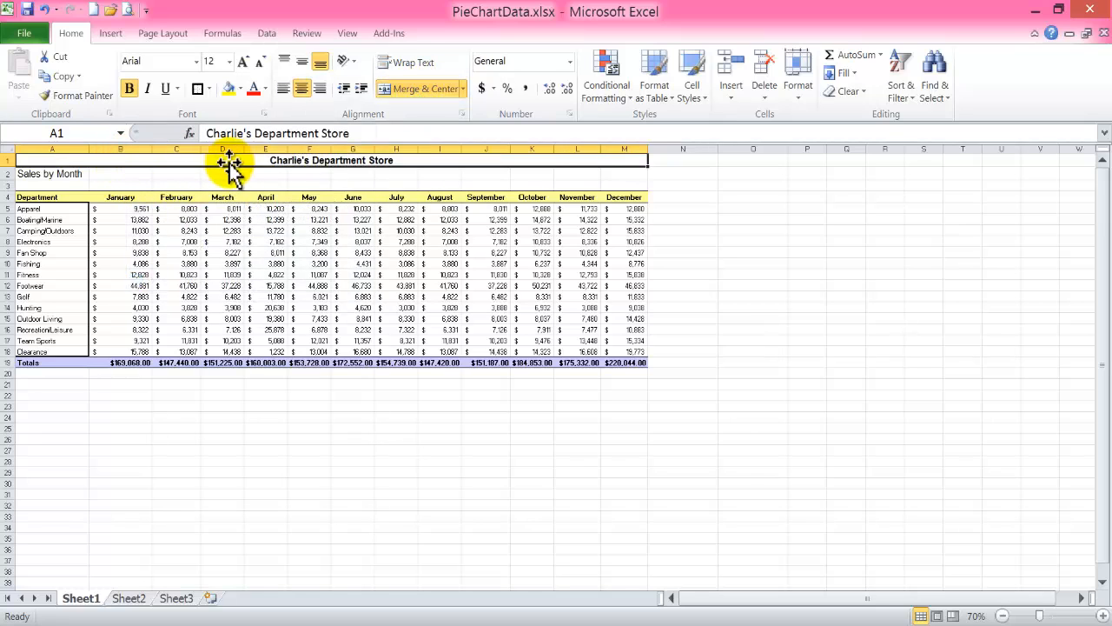
# Merge and center the subtitle "Sales by Month" across A2:M2.
pyautogui.click(38, 174)
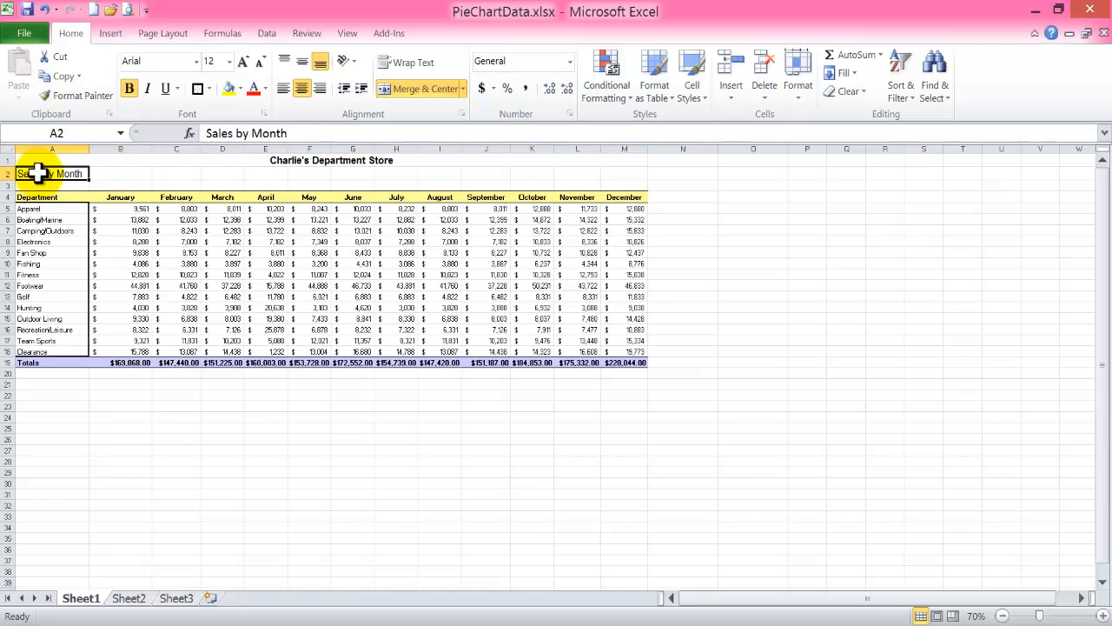
pyautogui.moveTo(31, 174); pyautogui.dragTo(611, 171)
pyautogui.click(431, 90)
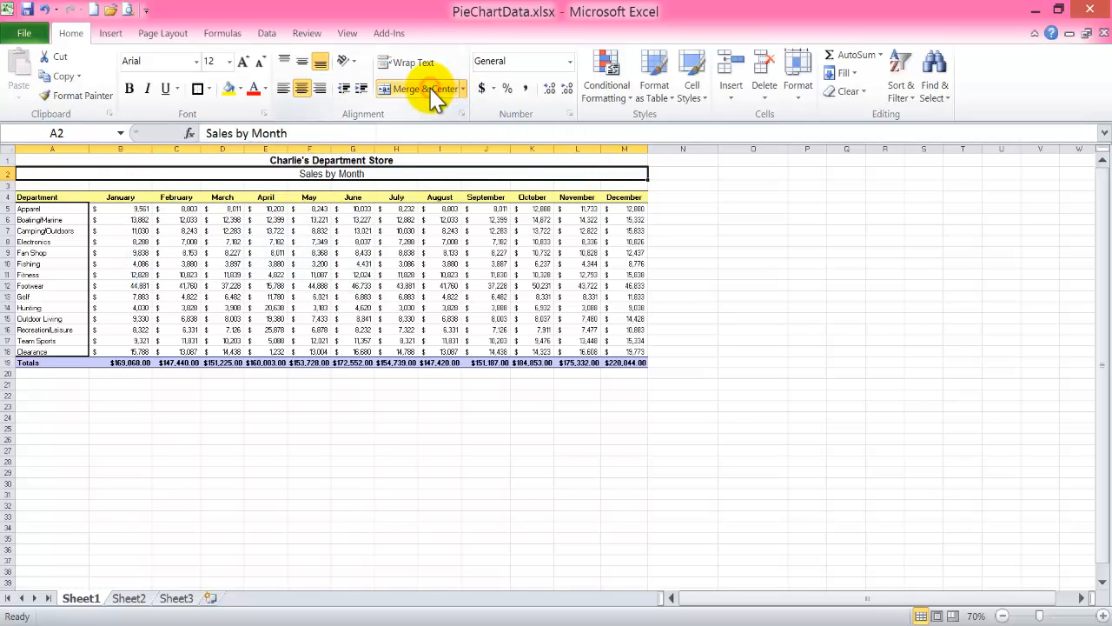
pyautogui.click(84, 402)
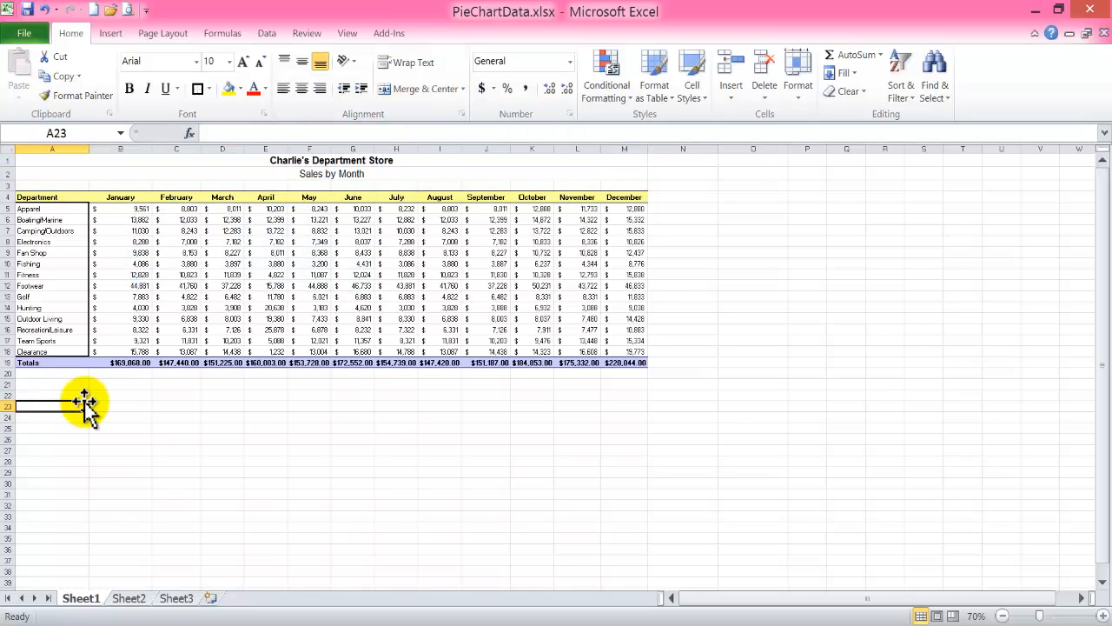